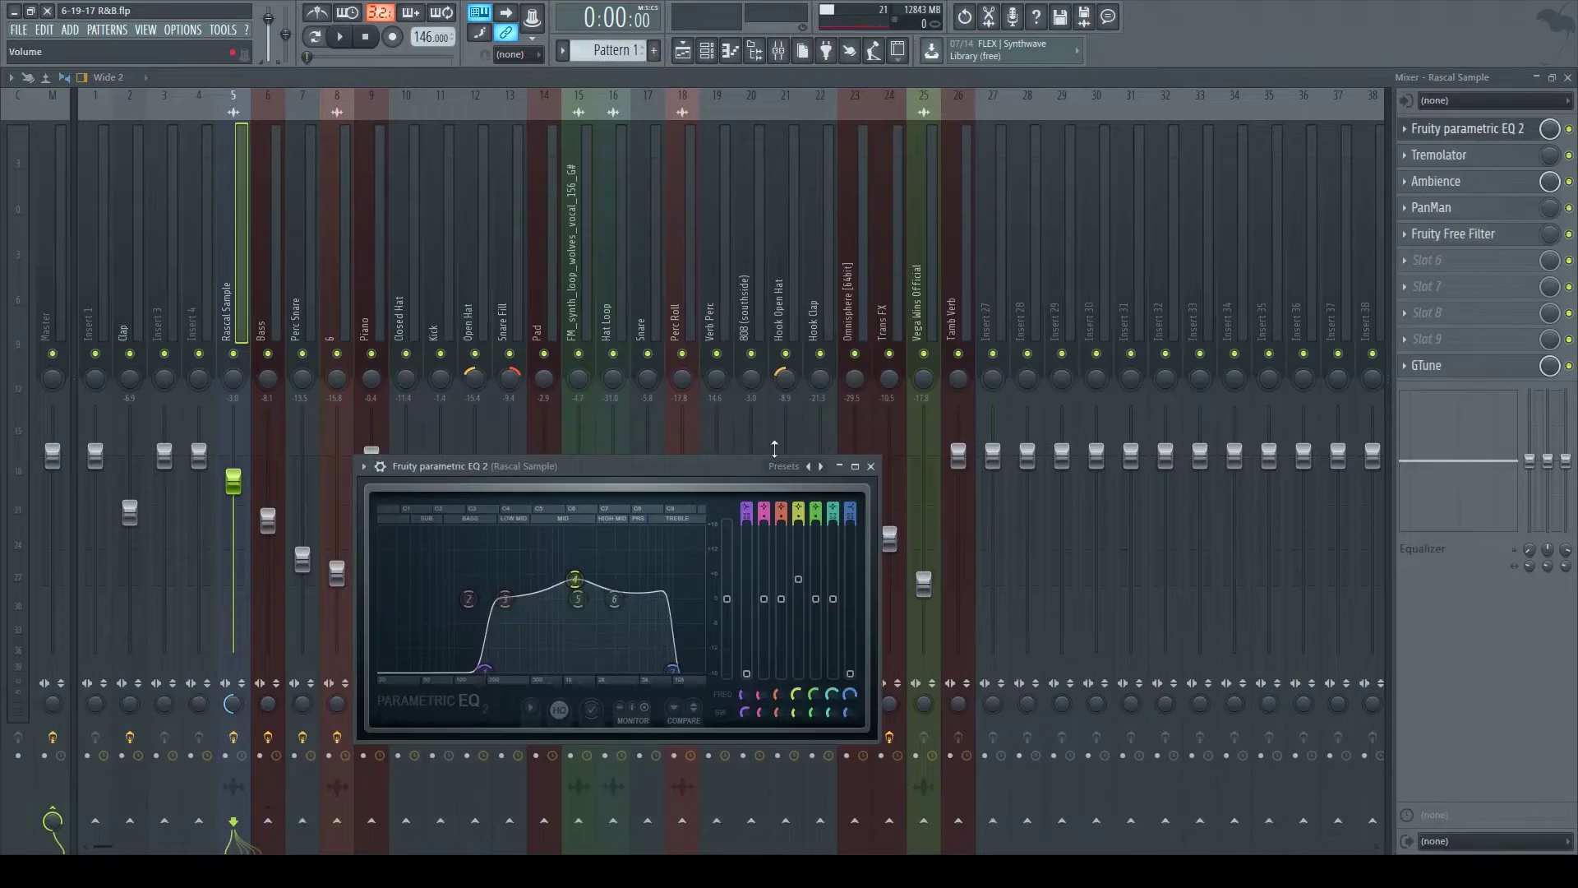
Step: Examine the Rascal Sample track's effects one by one: Fruity parametric EQ 2, Tremolator, Ambience, PanMan and Fruity Free Filter
left_click_drag(715, 473, 986, 252)
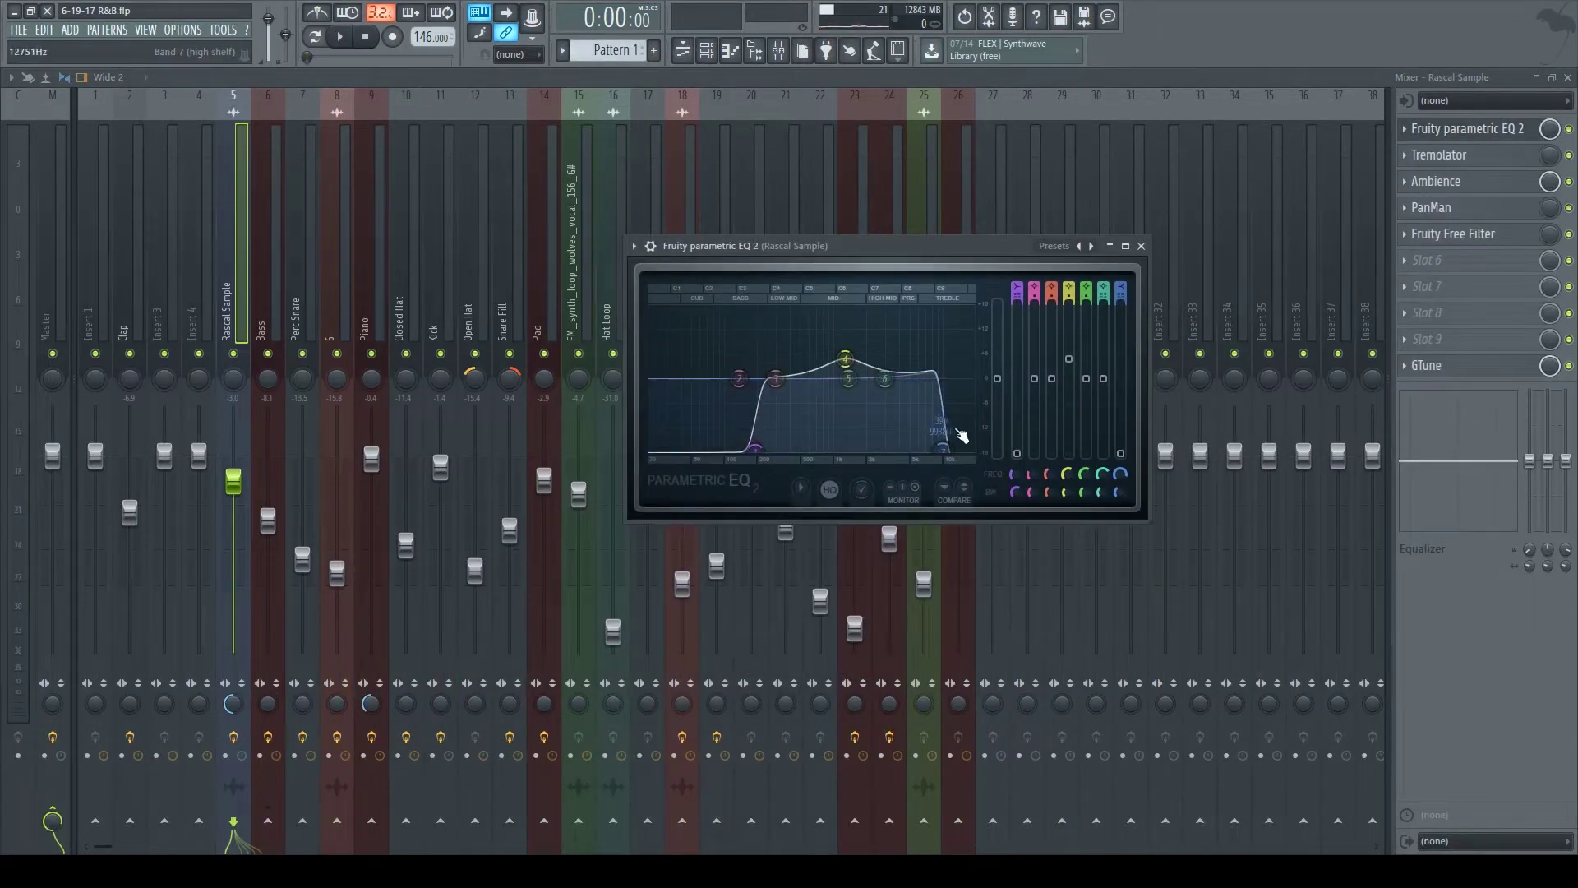
left_click(1438, 154)
left_click_drag(672, 233, 930, 237)
left_click(1484, 187)
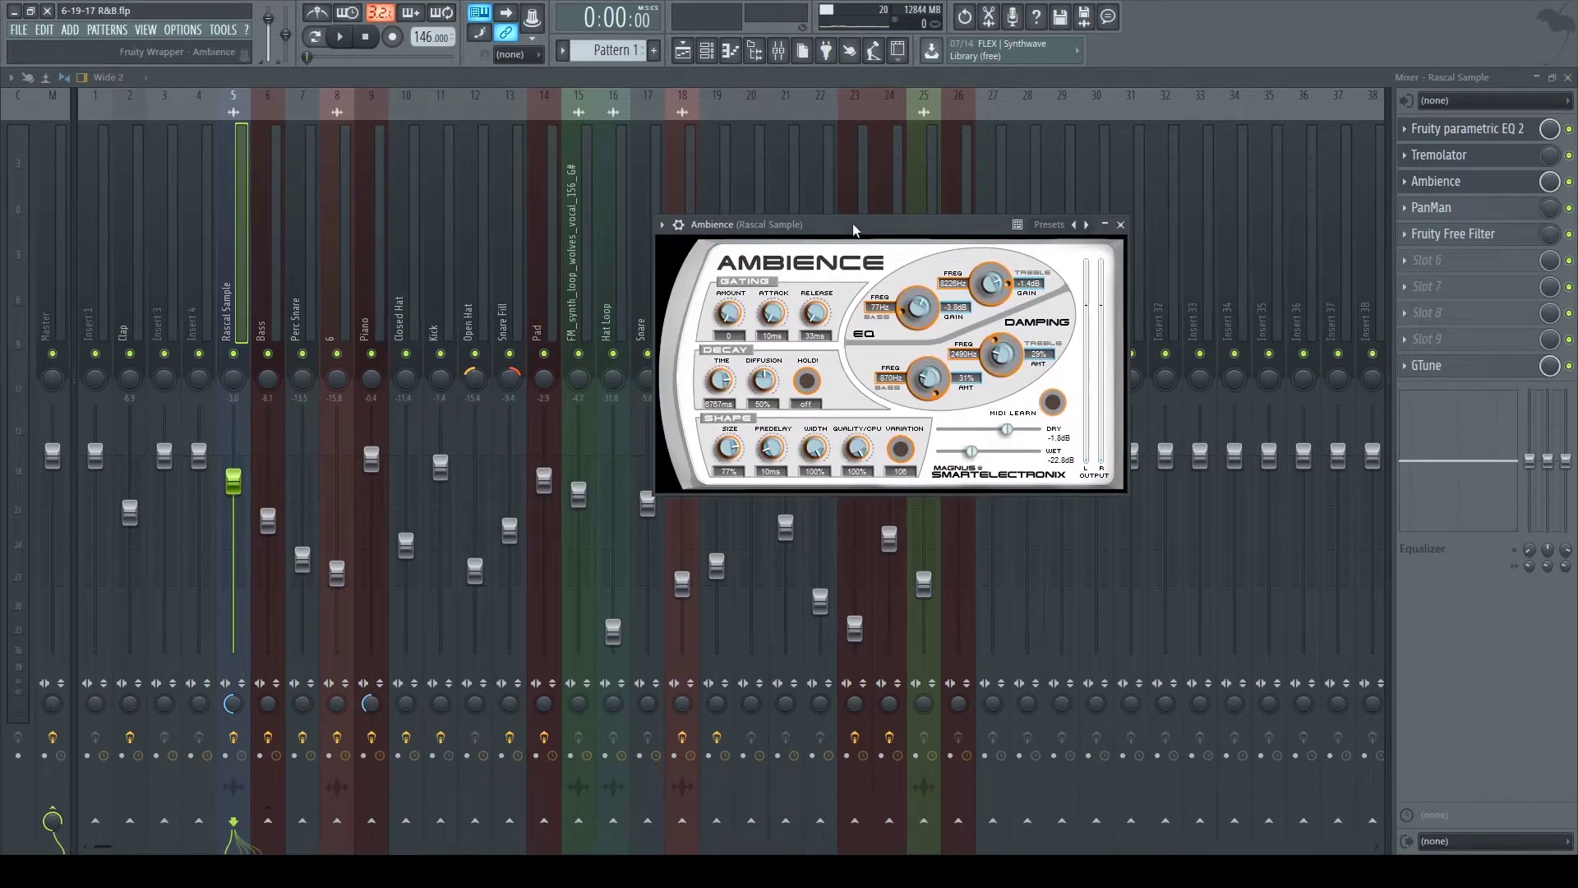
left_click(1435, 207)
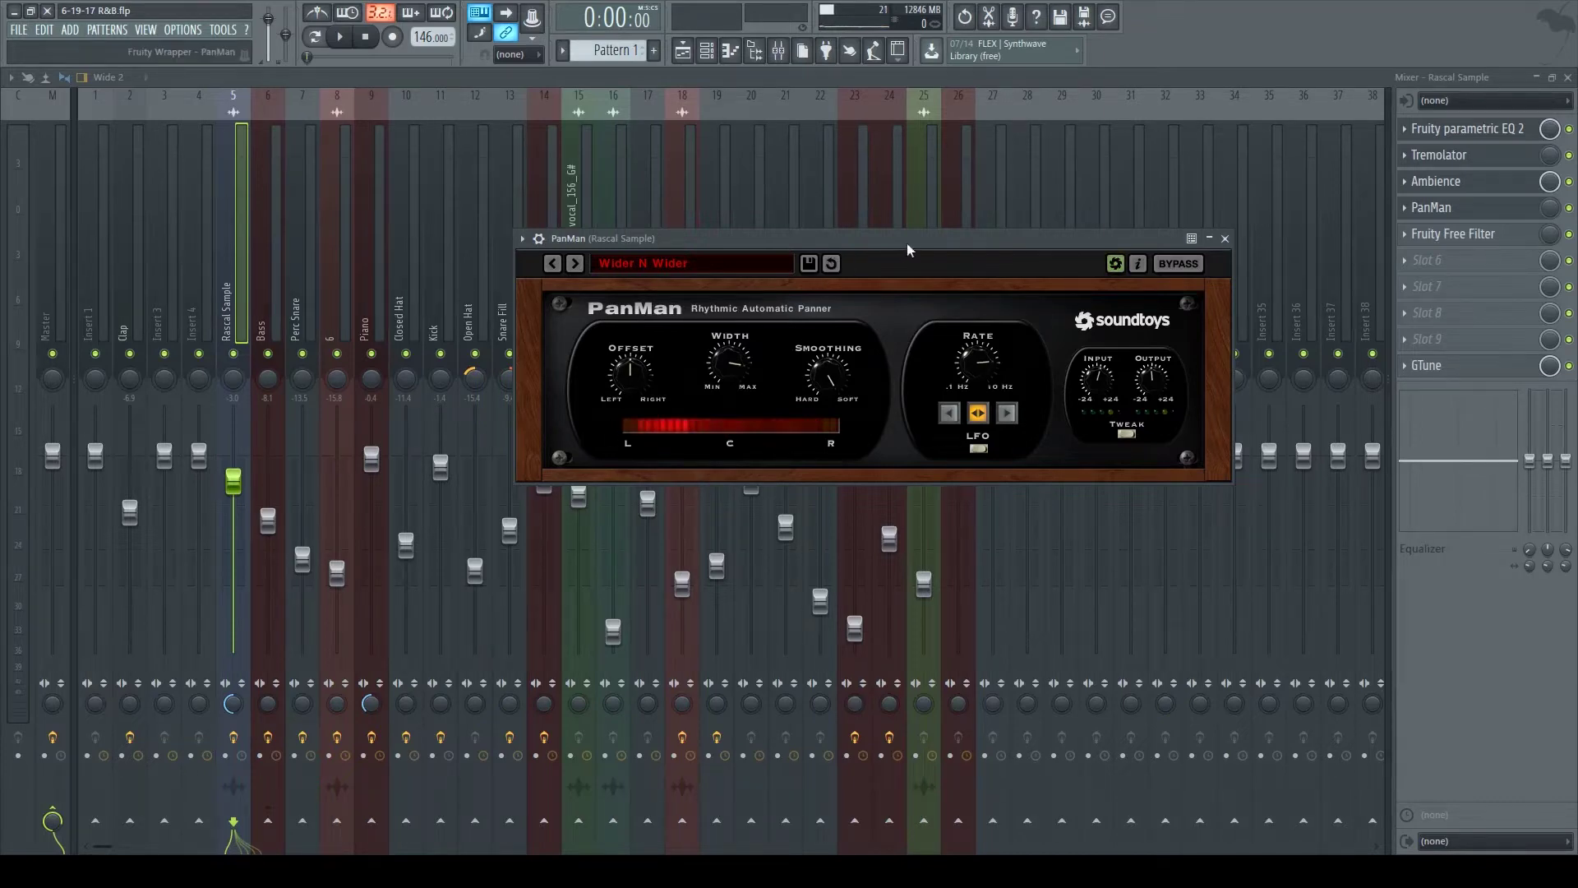
left_click_drag(909, 249, 977, 324)
left_click(1453, 234)
left_click_drag(647, 110, 901, 319)
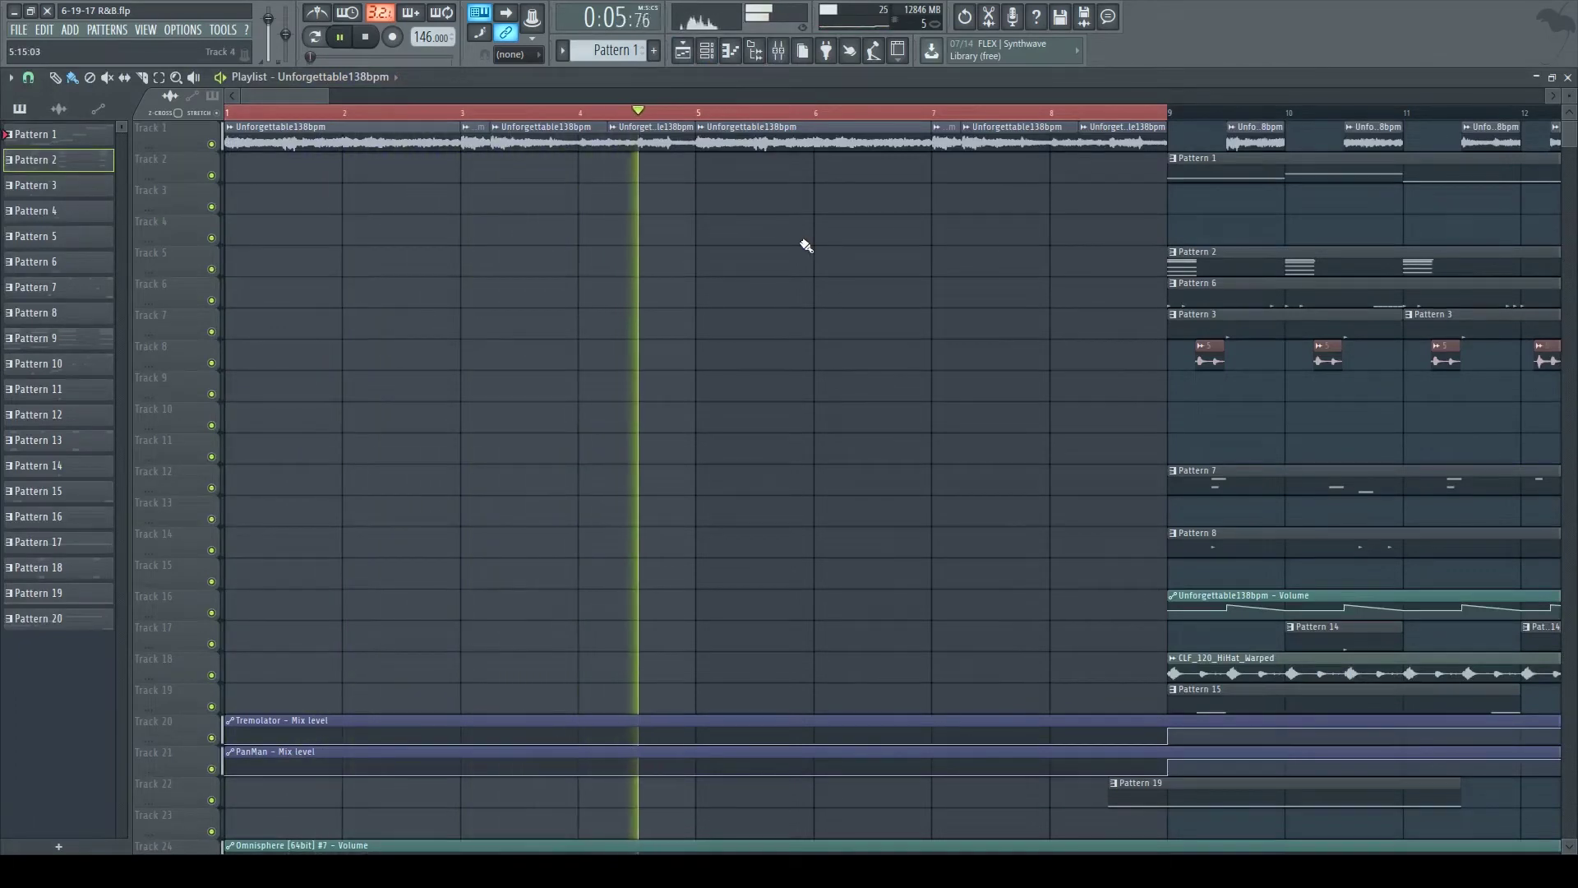
Step: Examine the Unforgettable138bpm sample clips and their Volume automation along the playlist
scroll(979, 116, "up", 4)
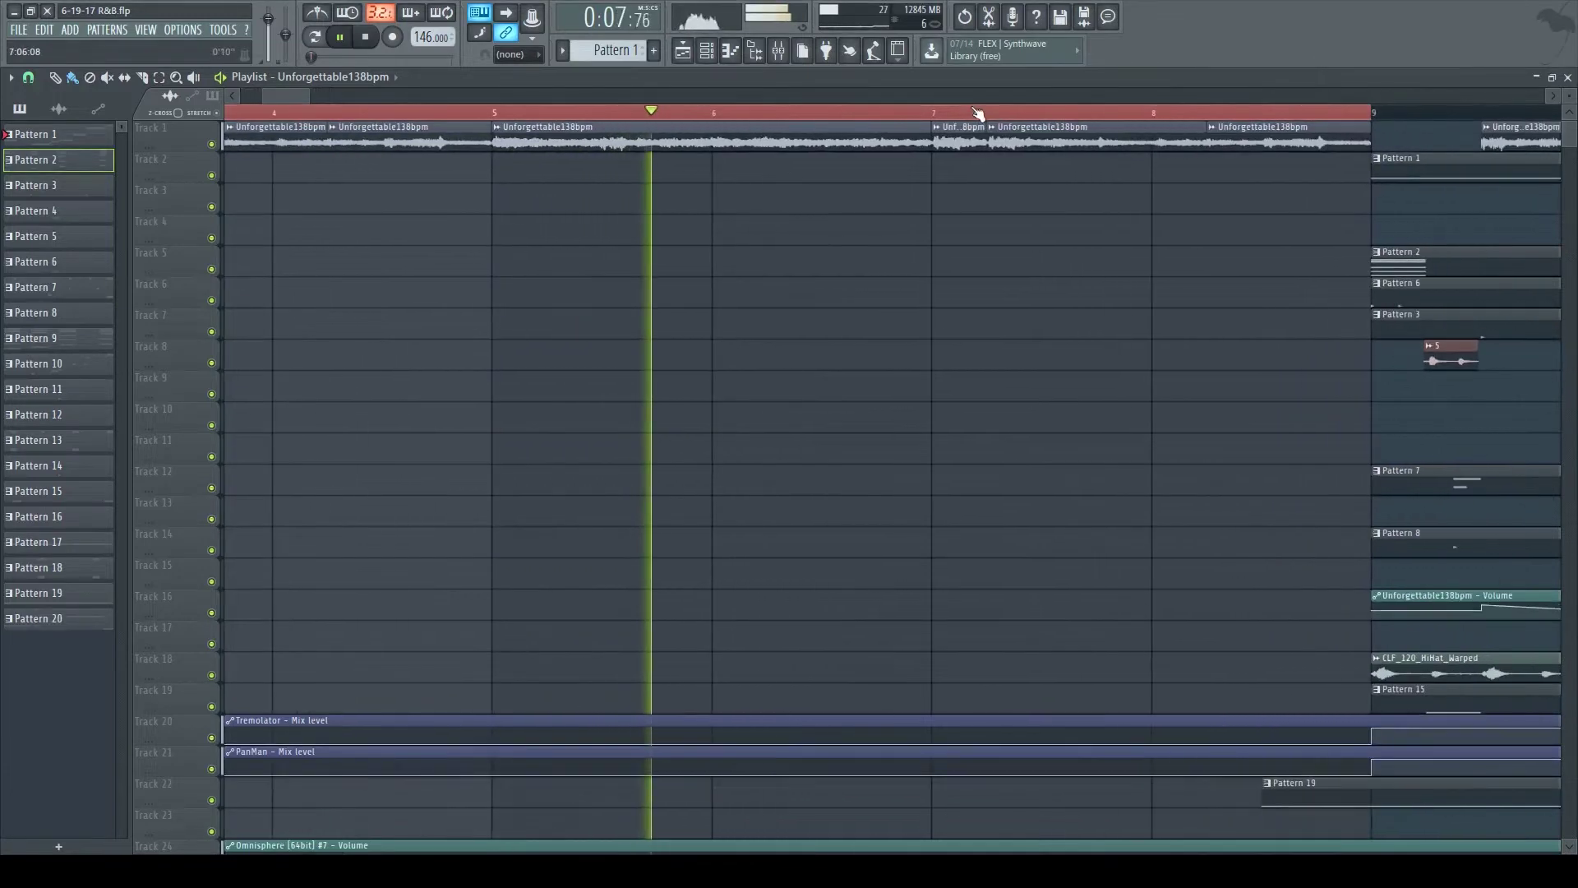
scroll(296, 97, "down", 2)
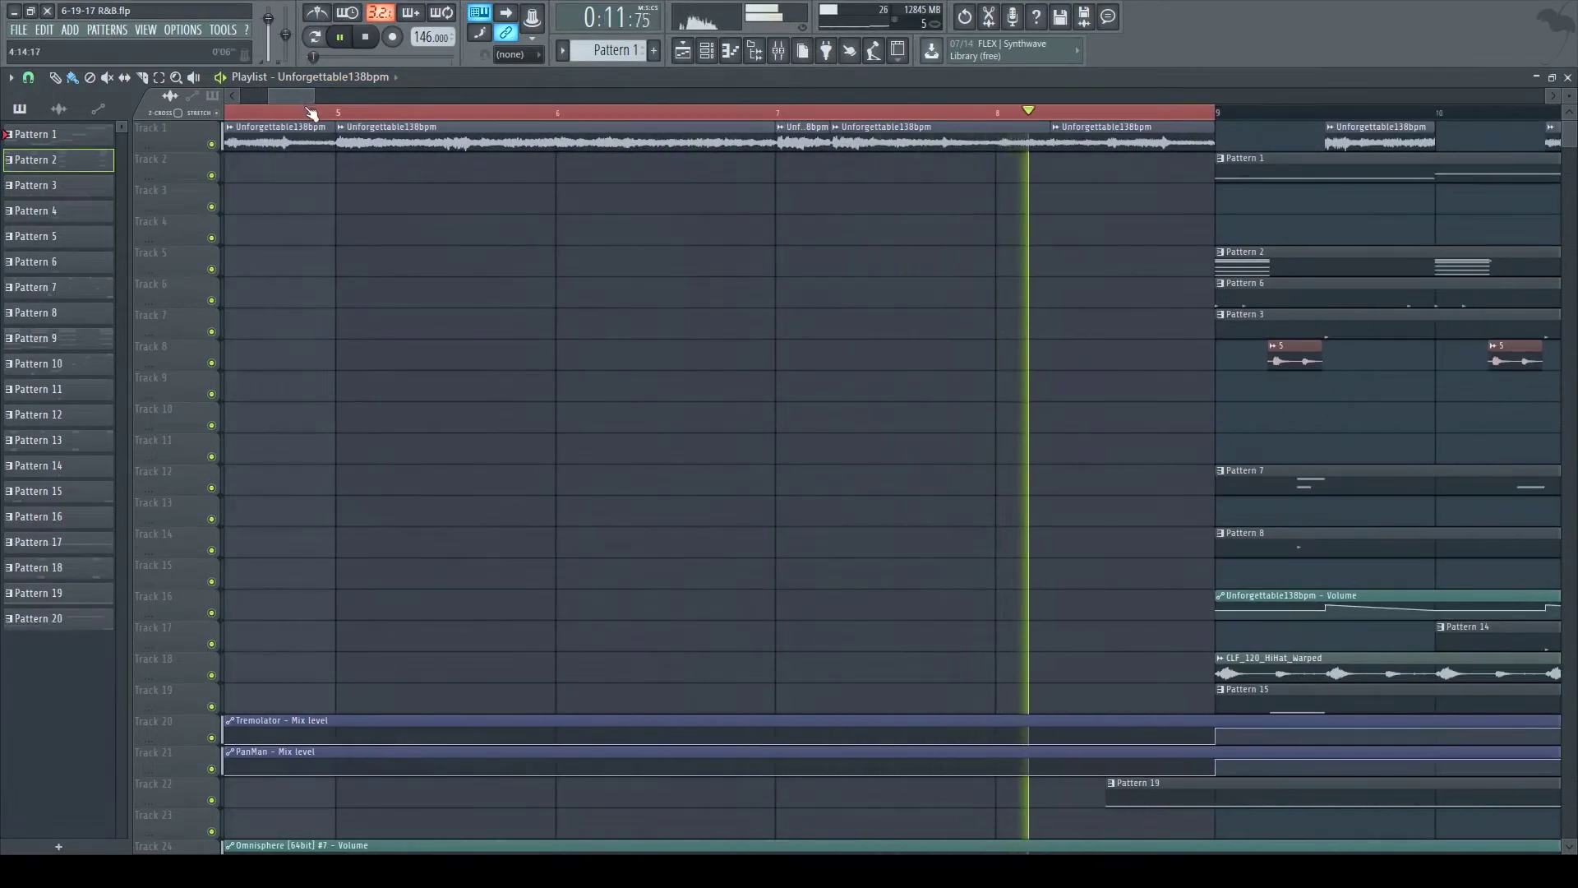
scroll(311, 113, "down", 4)
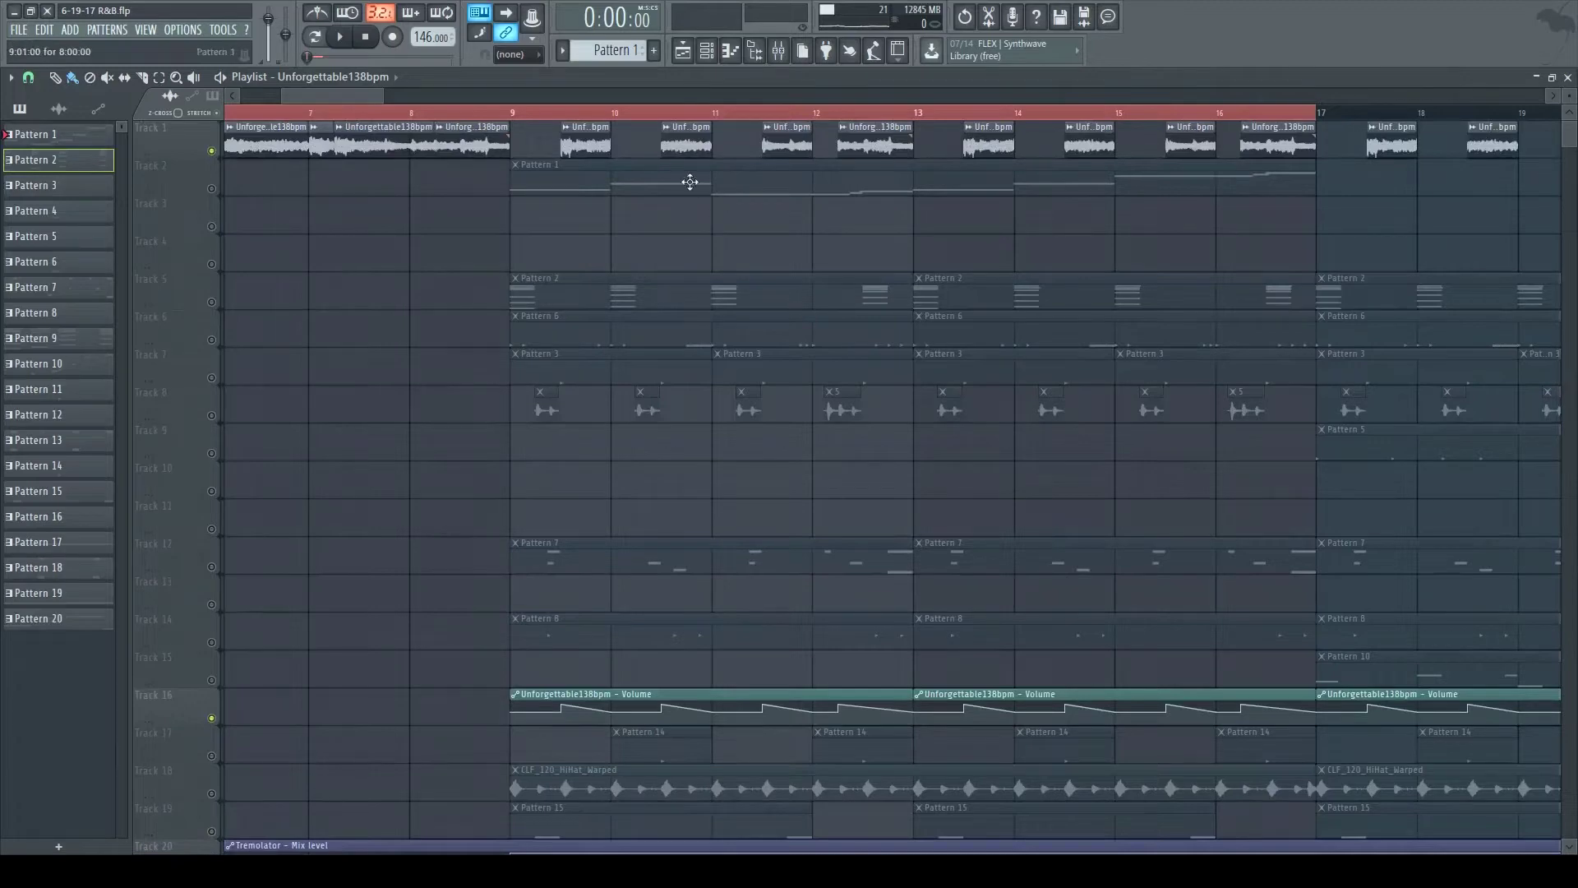
scroll(683, 179, "down", 2)
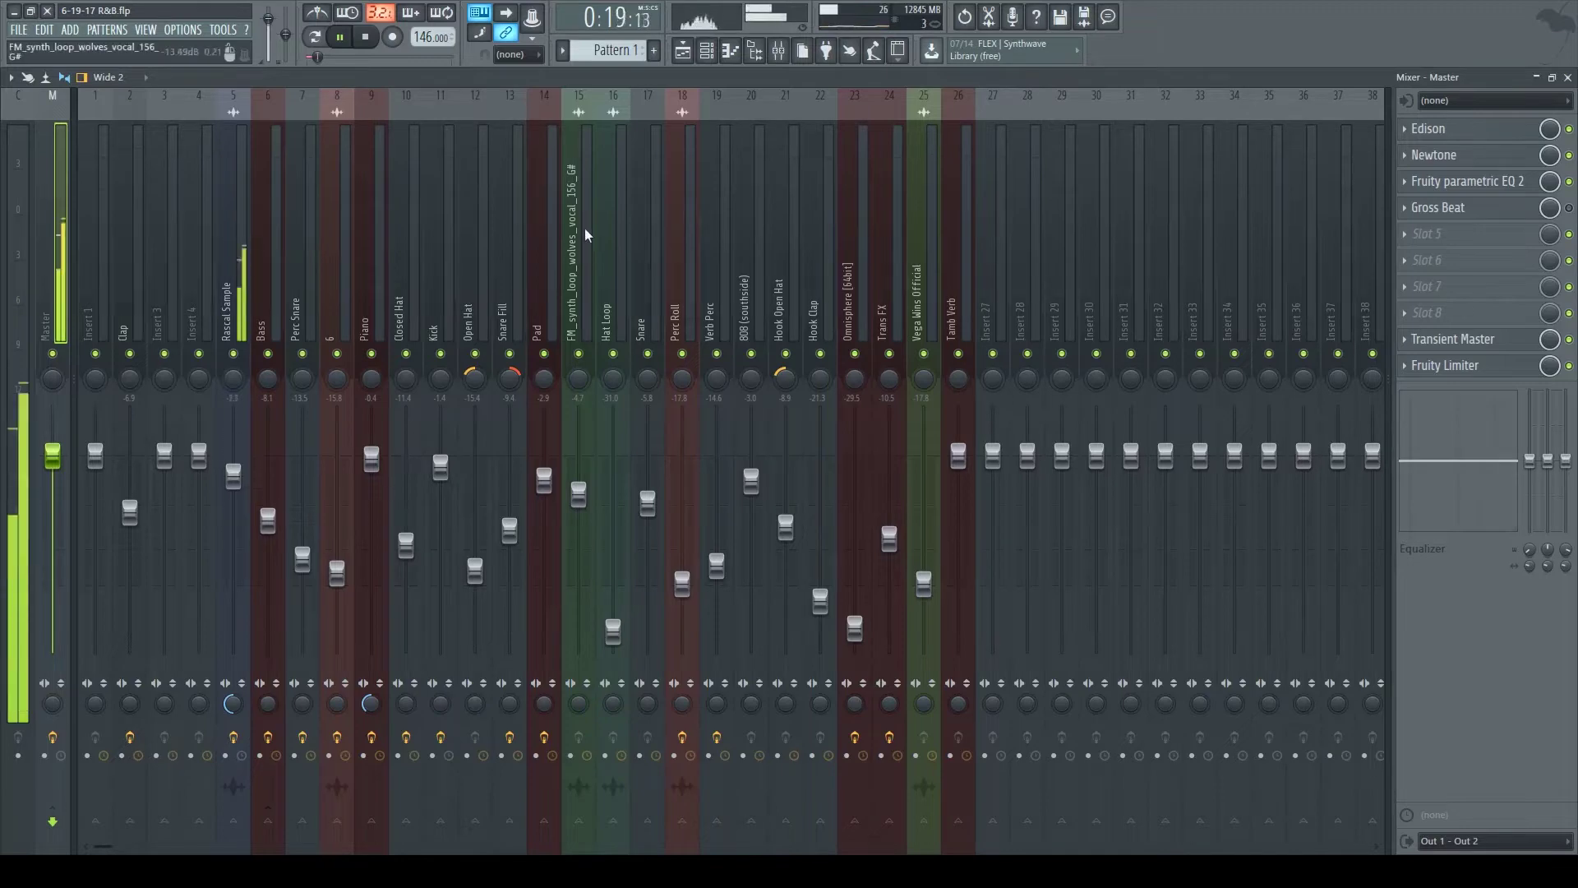
Step: Show the playlist and briefly select the Tremolator and PanMan Mix level automation clips to examine them
left_click(692, 52)
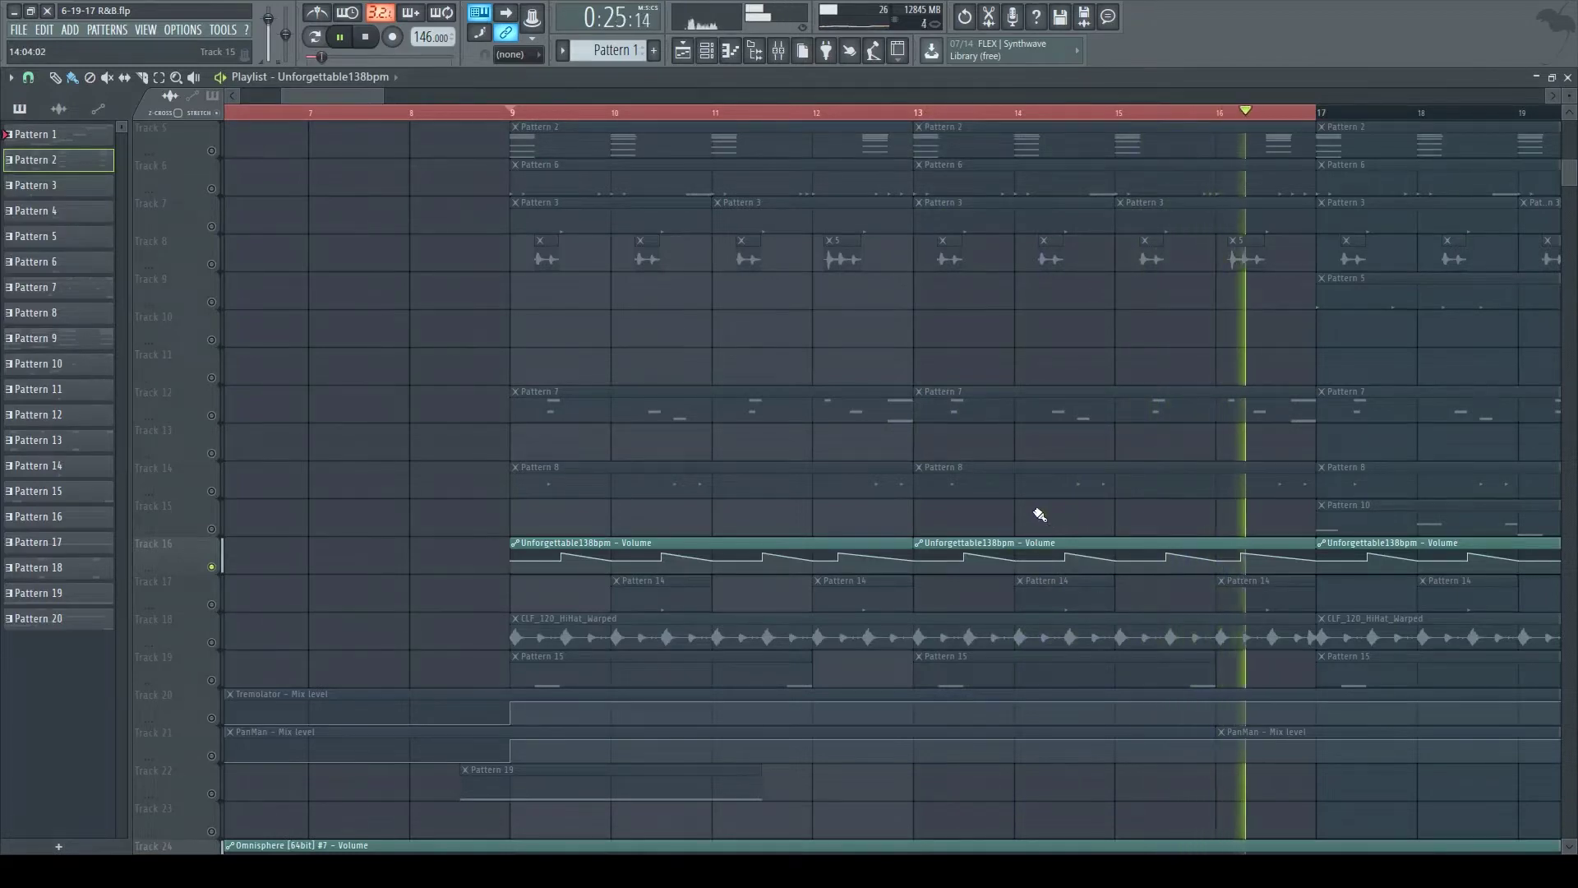
left_click_drag(423, 500, 376, 624)
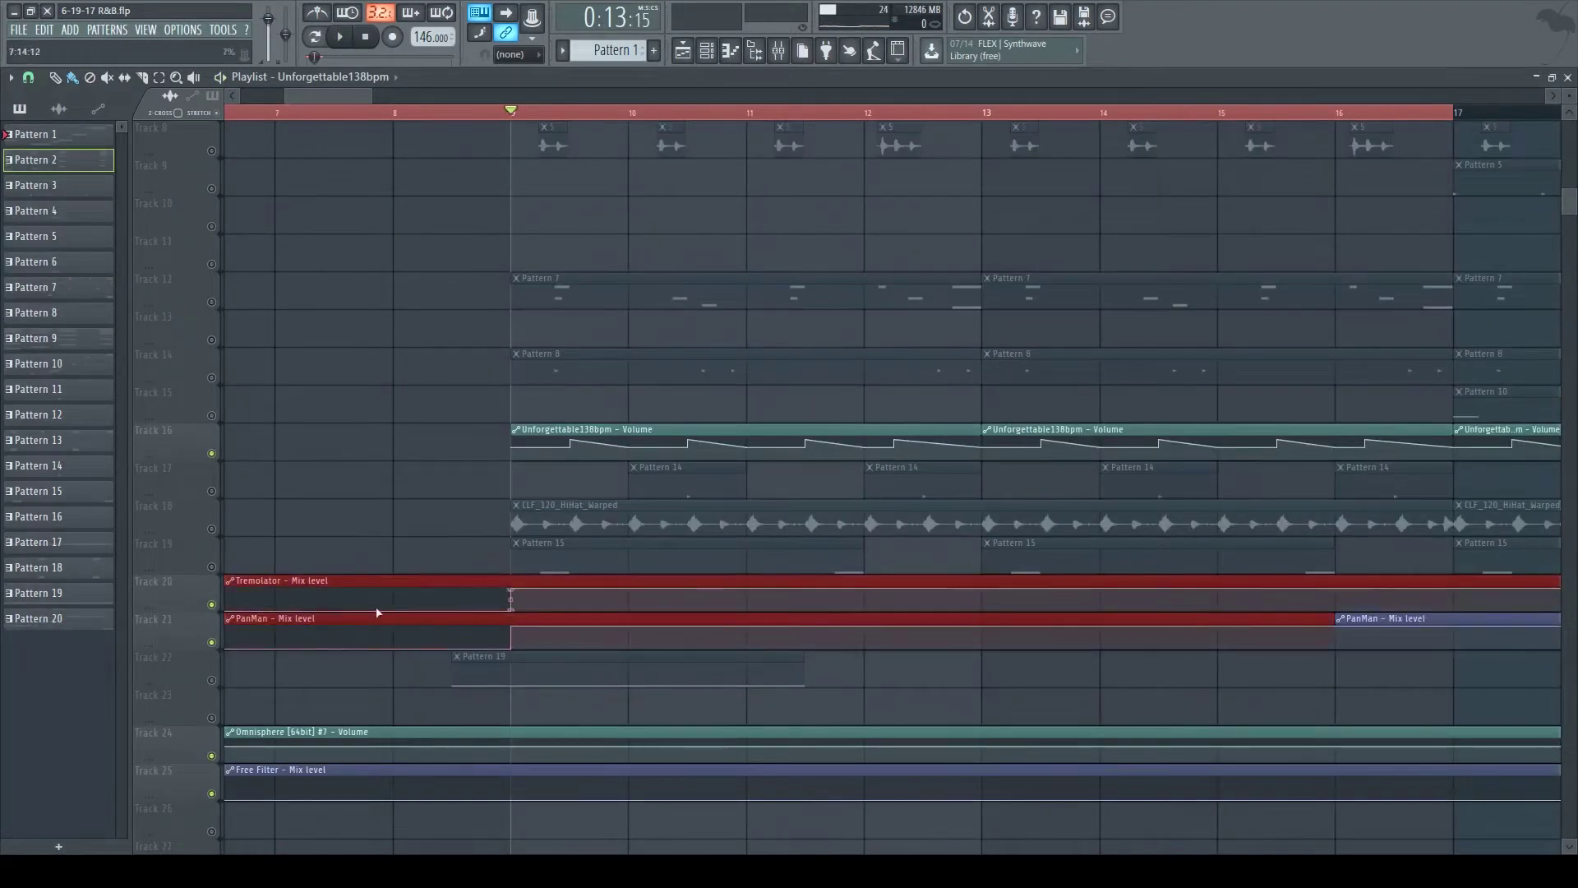
left_click(364, 559)
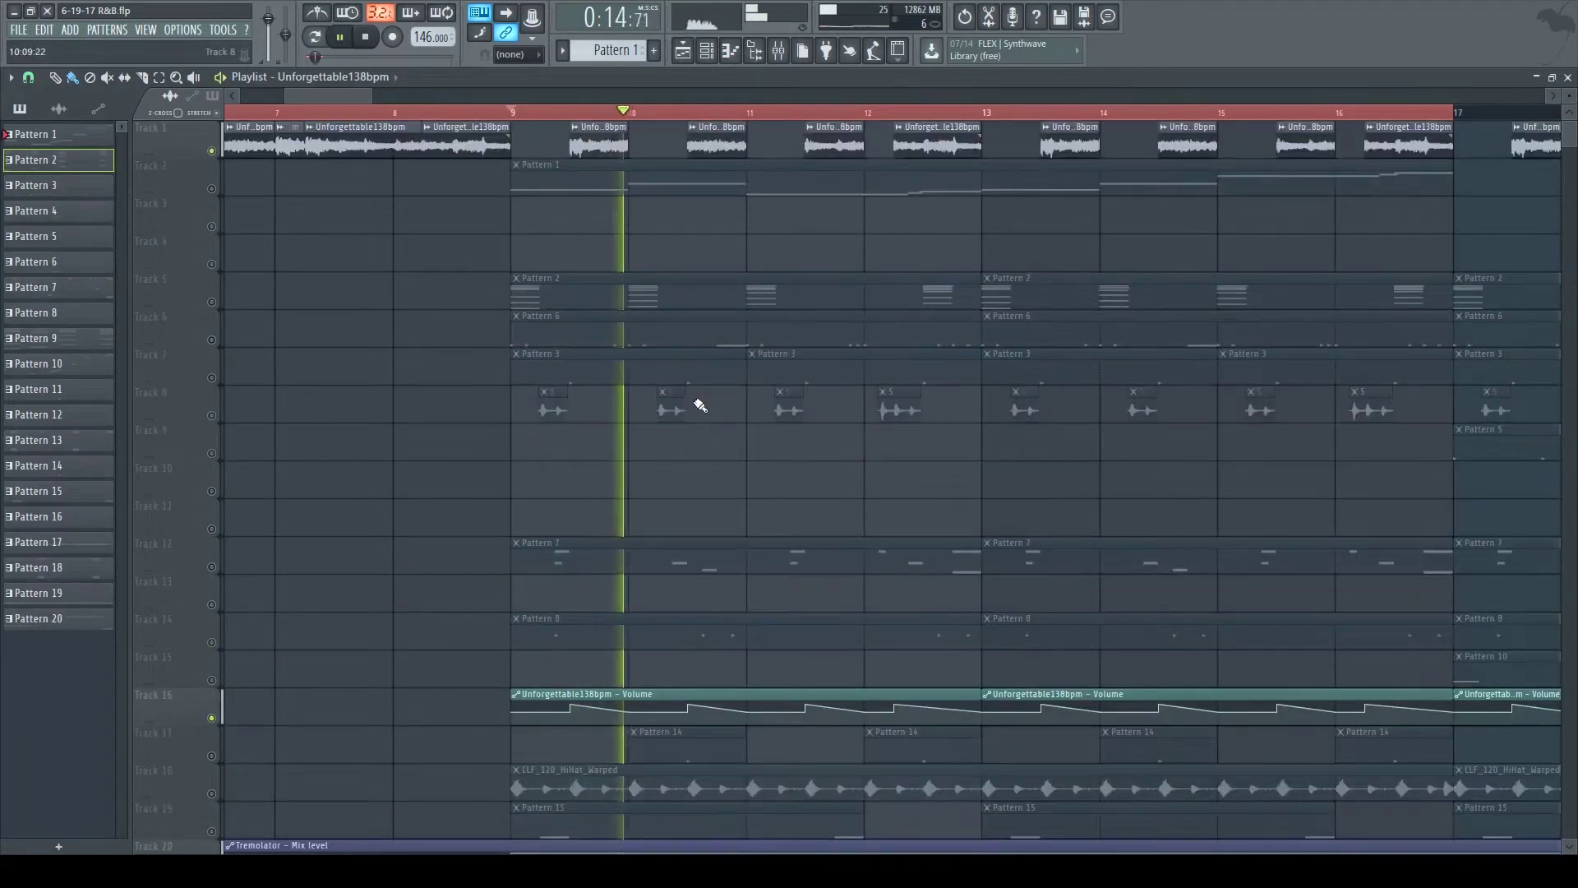
Step: Check the Tremolator and PanMan effects on the Rascal Sample mixer track during playback, and close them with the mixer
key("F9")
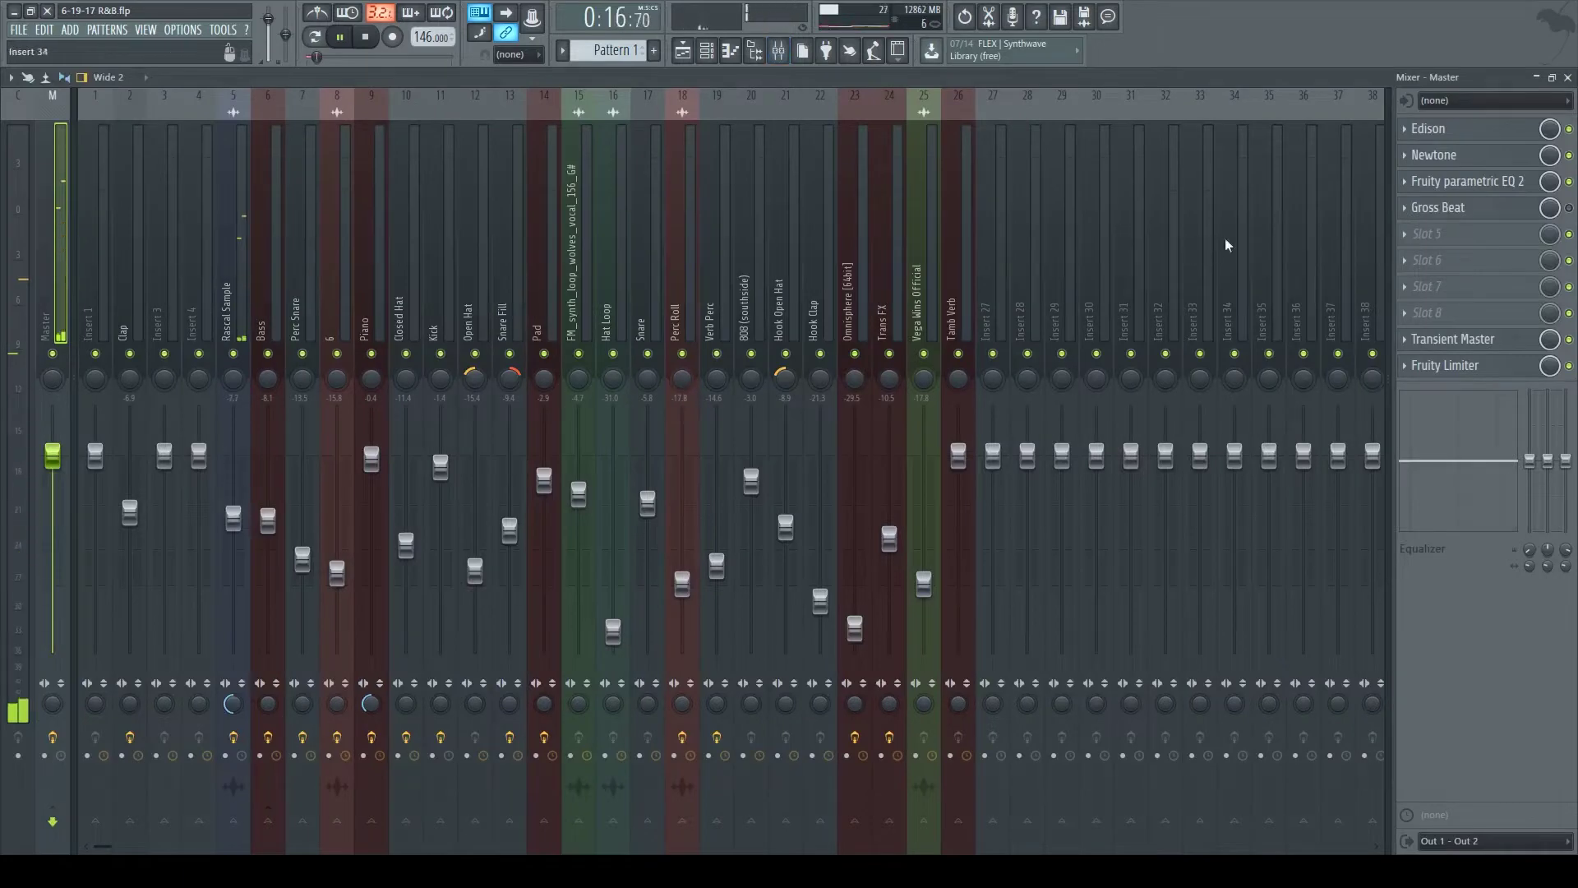
left_click(234, 310)
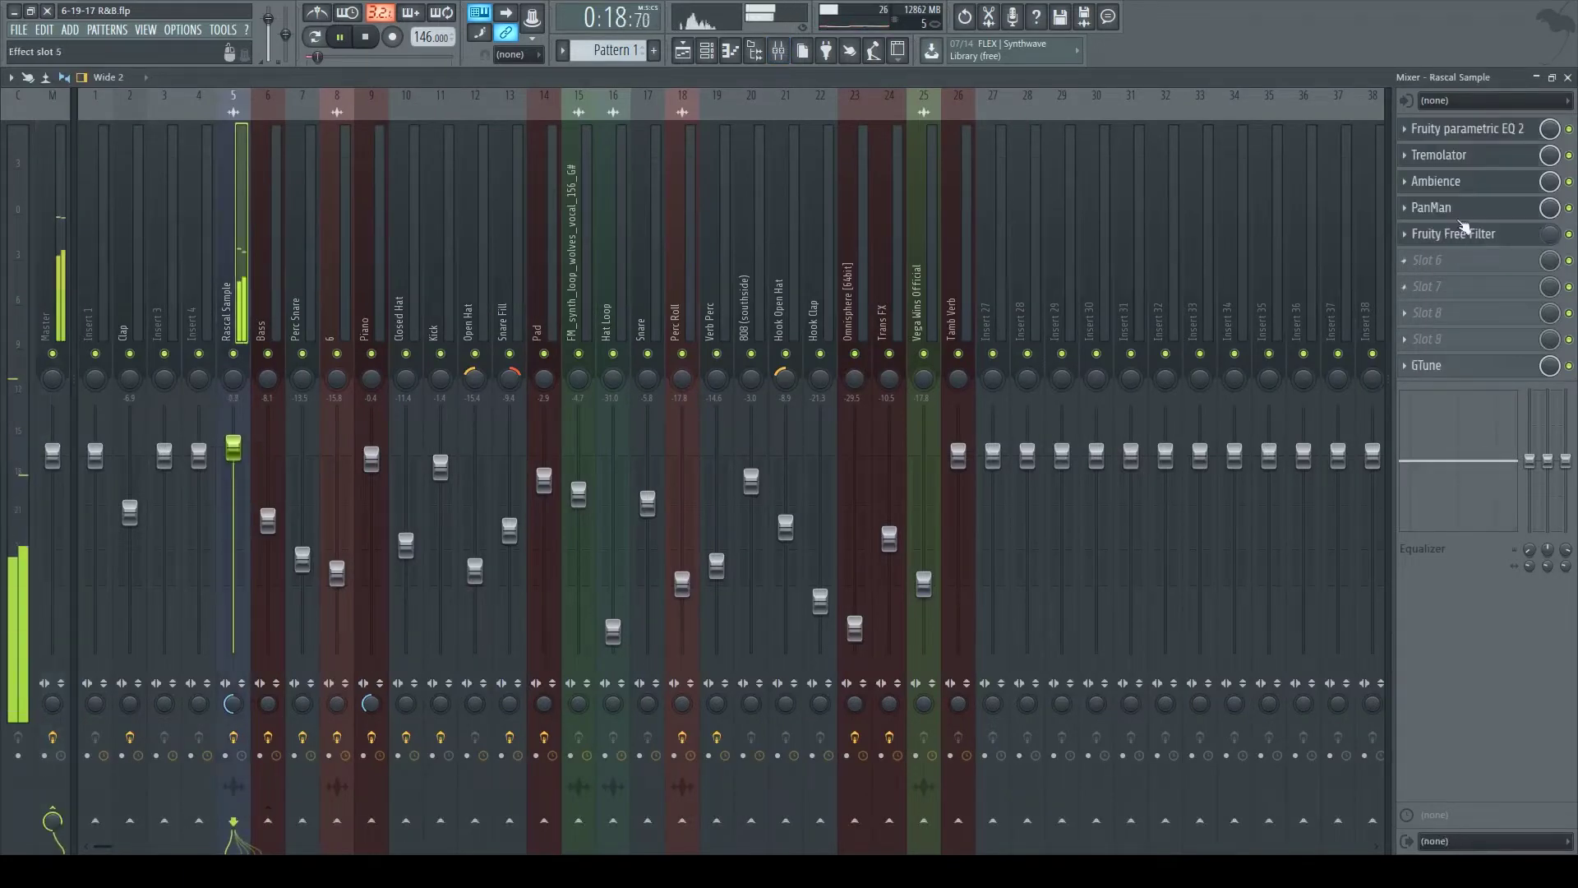
left_click(1475, 156)
left_click_drag(884, 254, 992, 285)
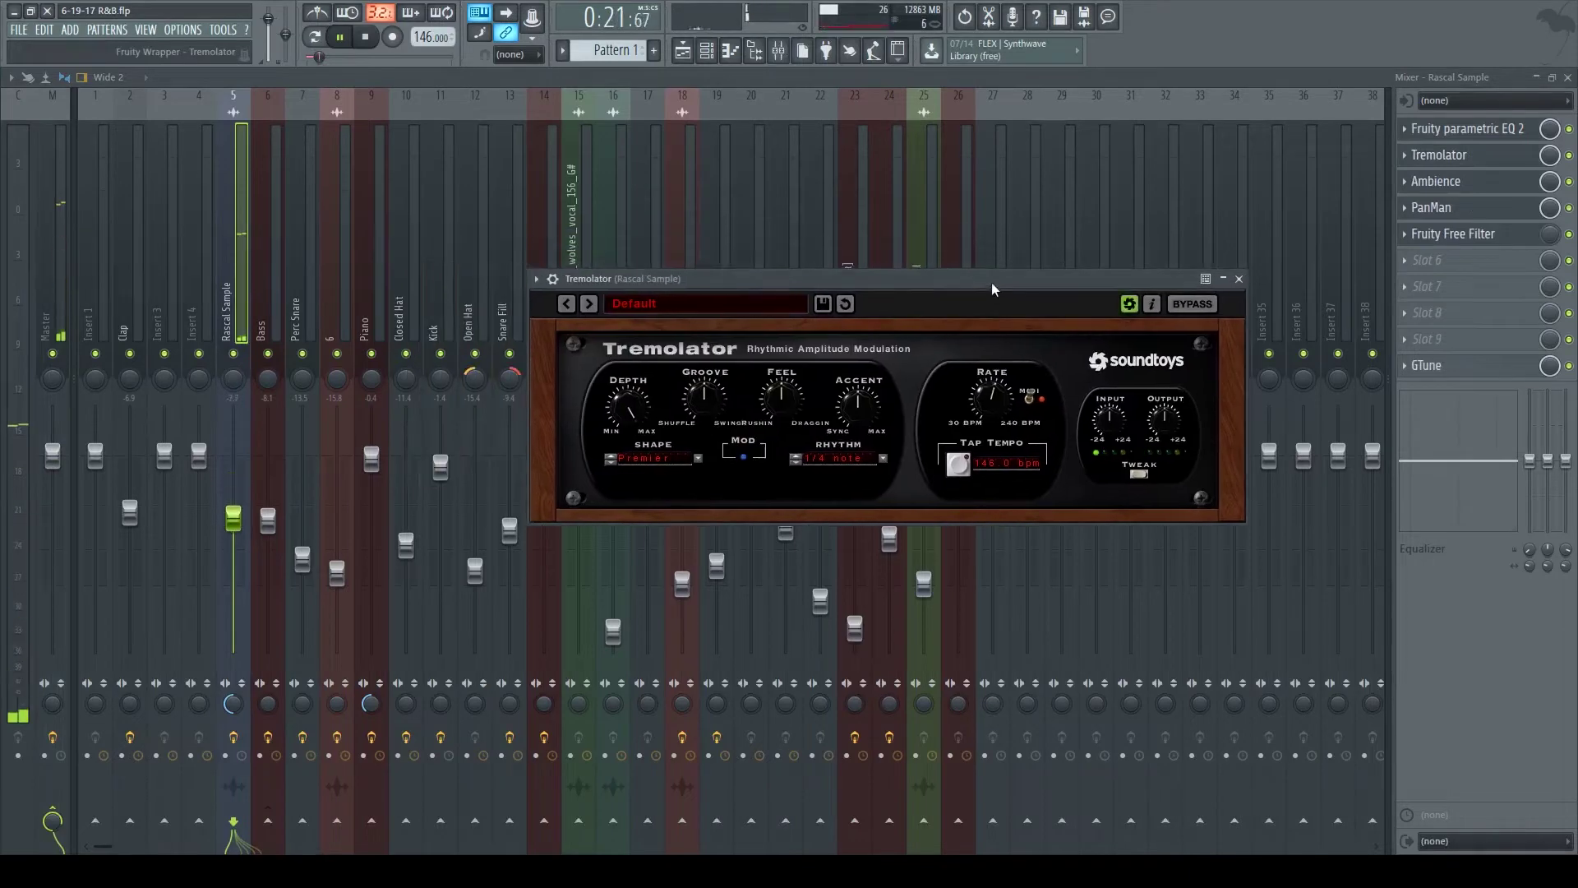
left_click(1435, 207)
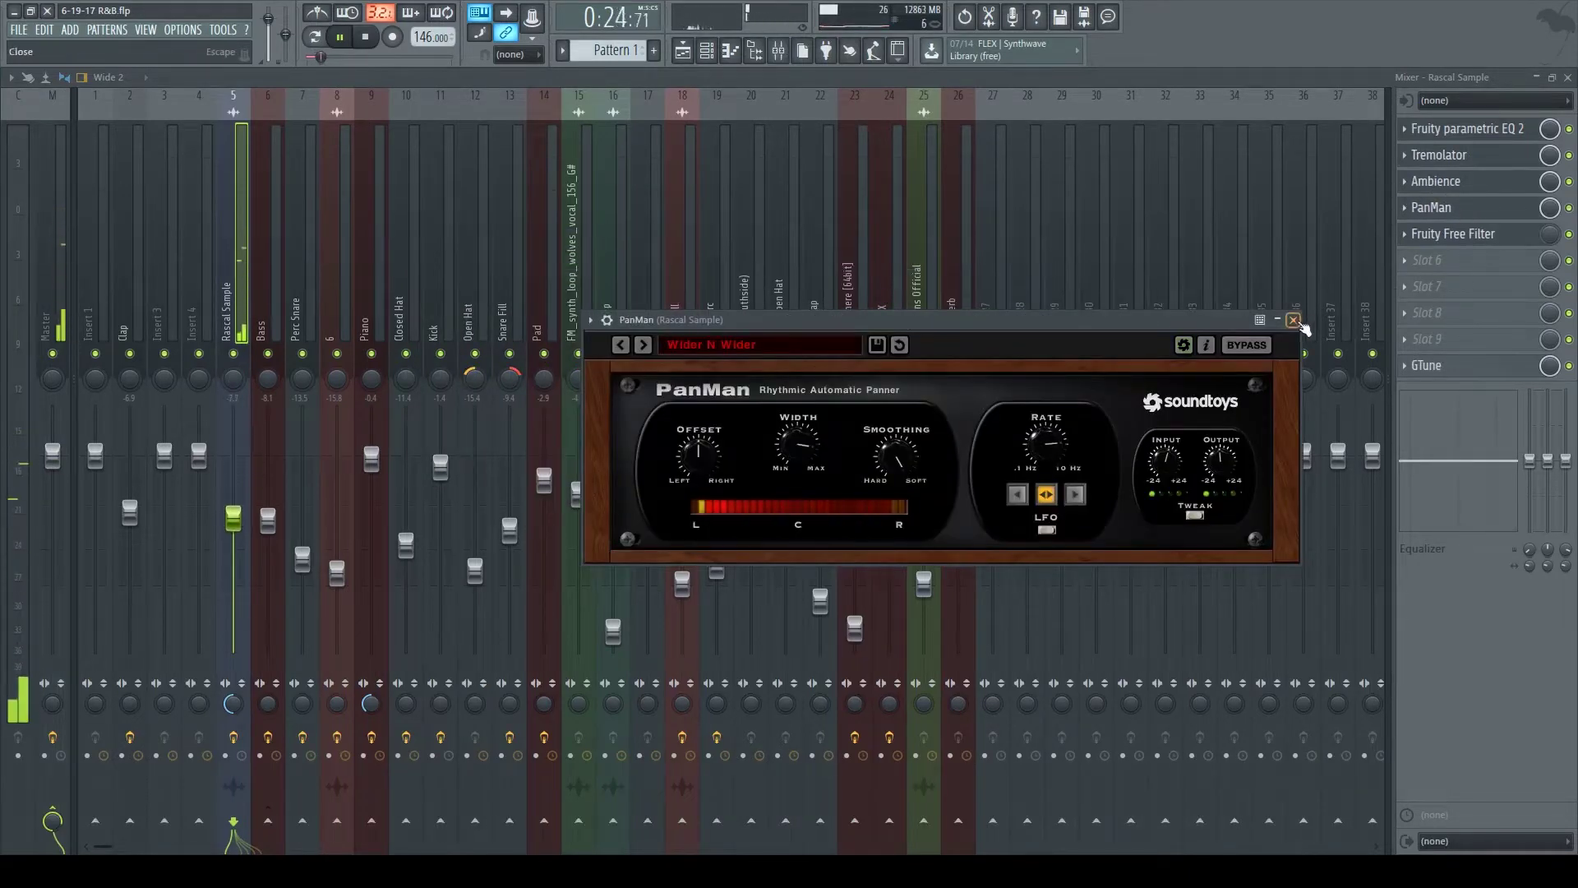
left_click(1293, 320)
key("F9")
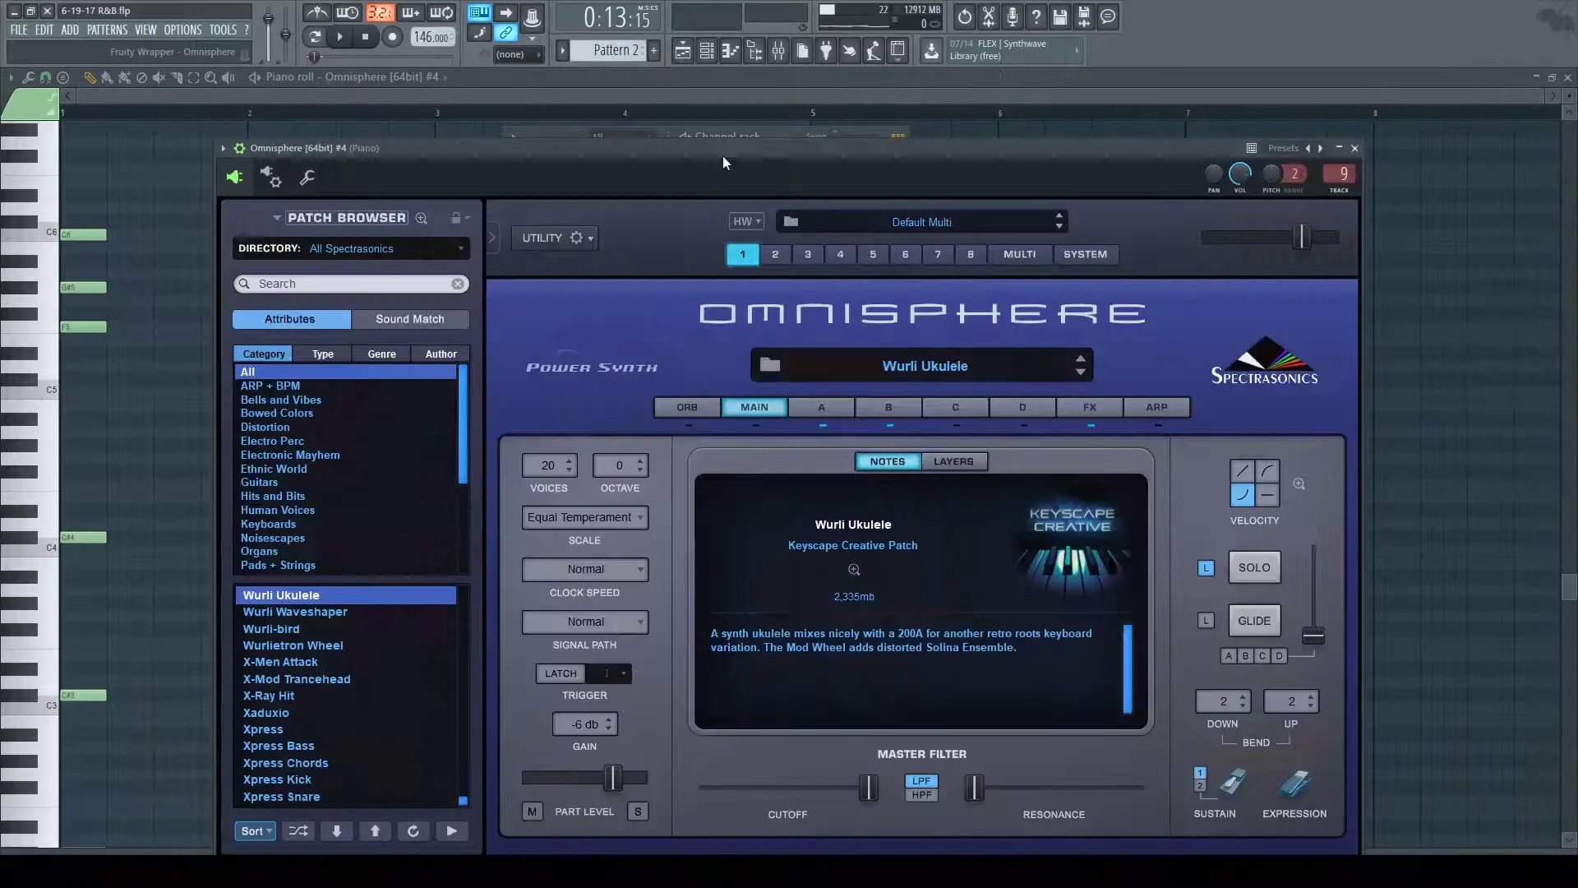
Step: Inspect the Omnisphere patches Wurli Ukulele and Bassface In Phase, and the parametric EQ on the Bass mixer track
left_click_drag(723, 155, 664, 121)
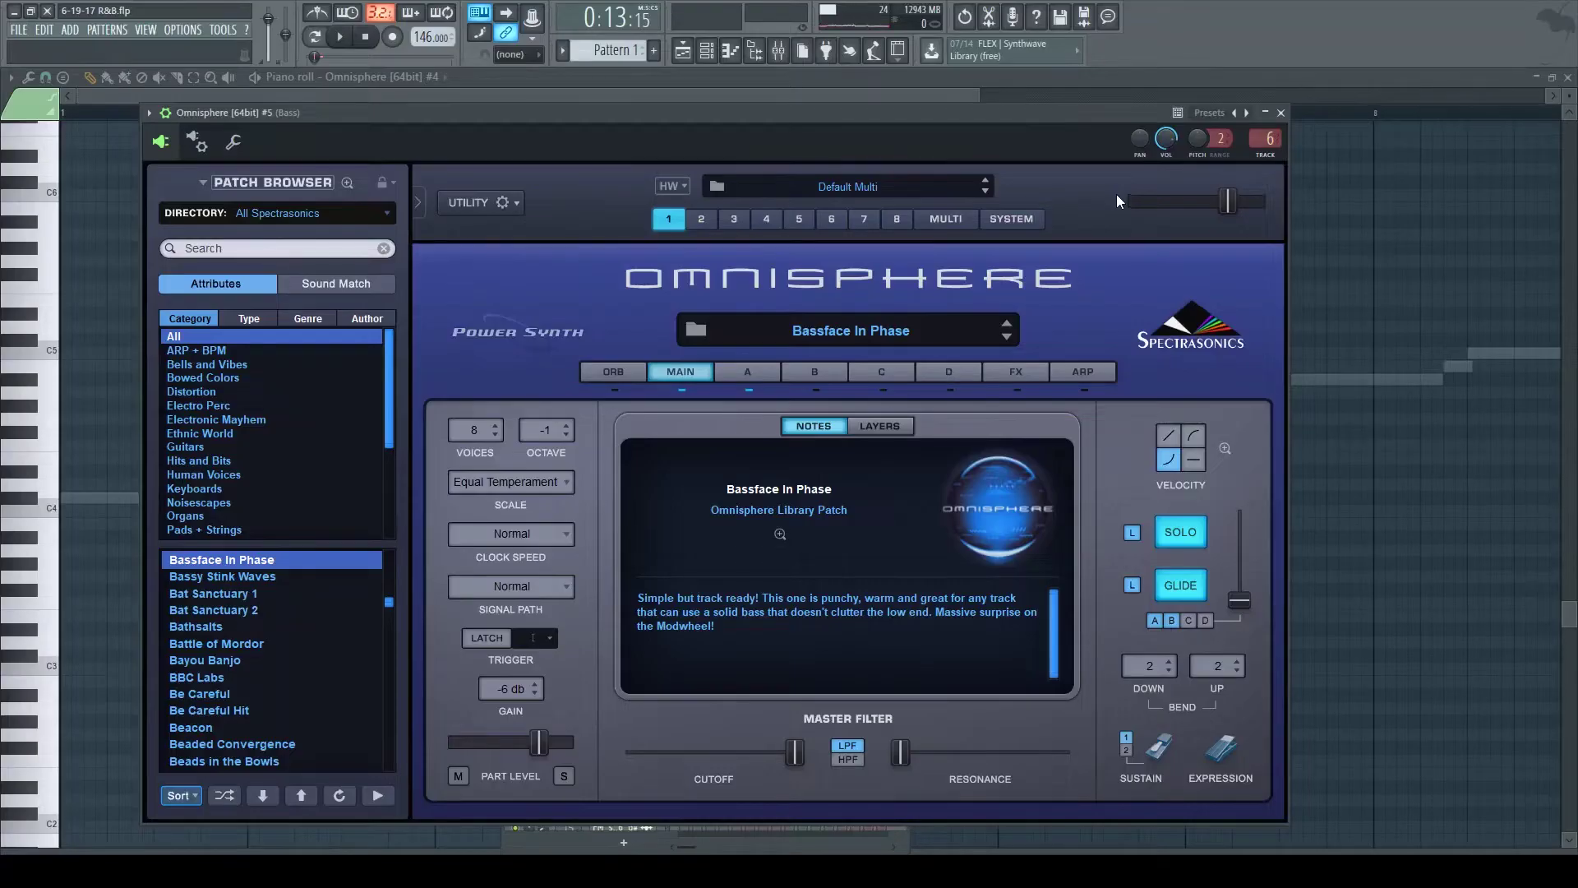
left_click_drag(859, 114, 819, 106)
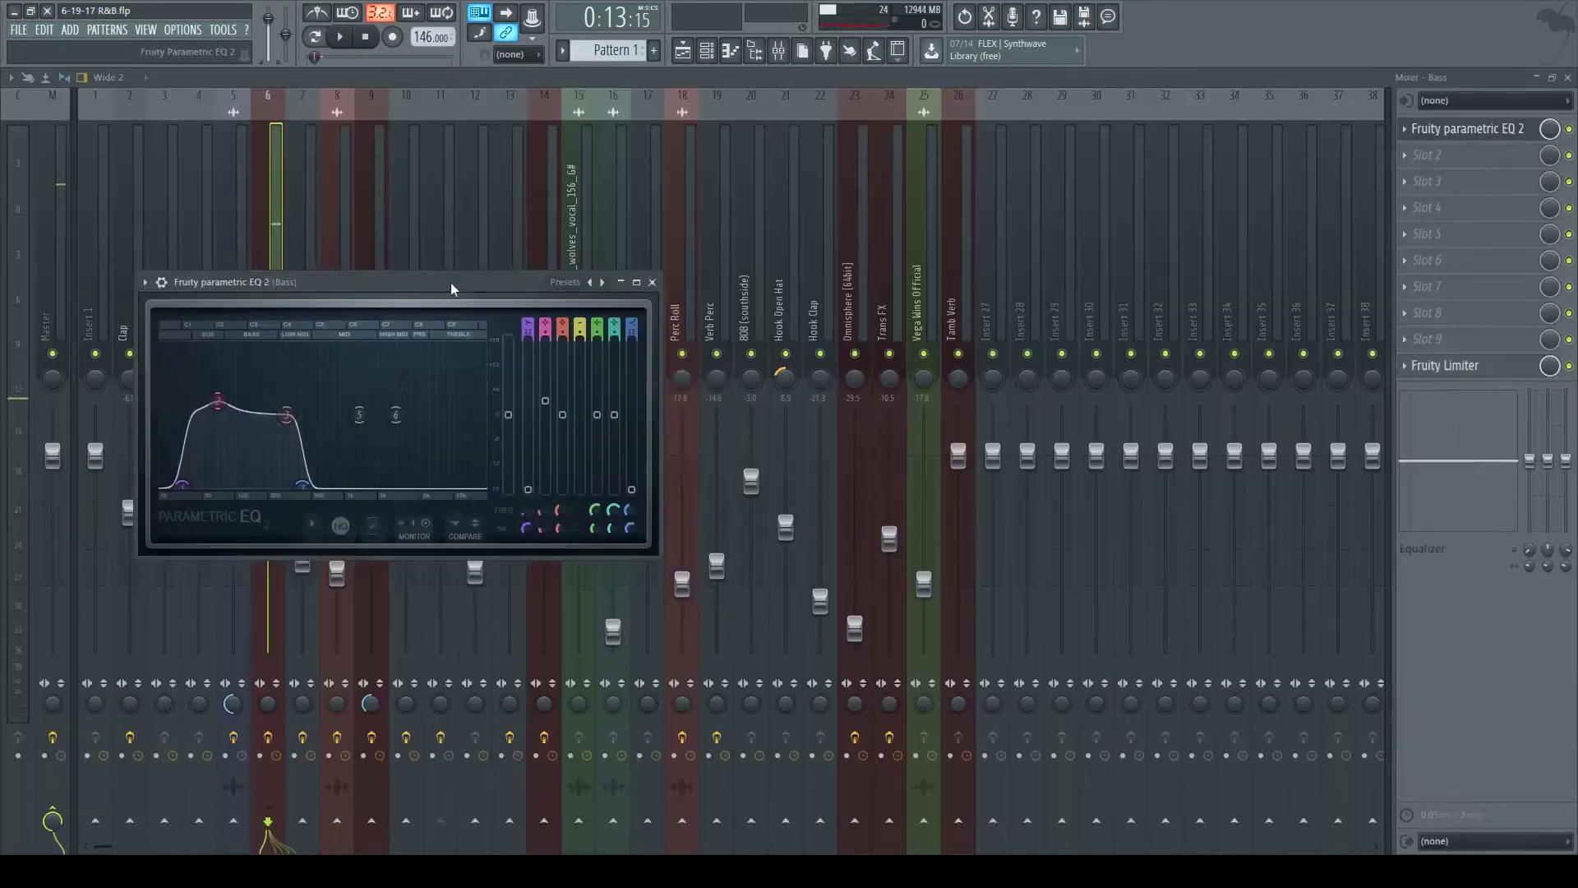
left_click_drag(451, 282, 840, 234)
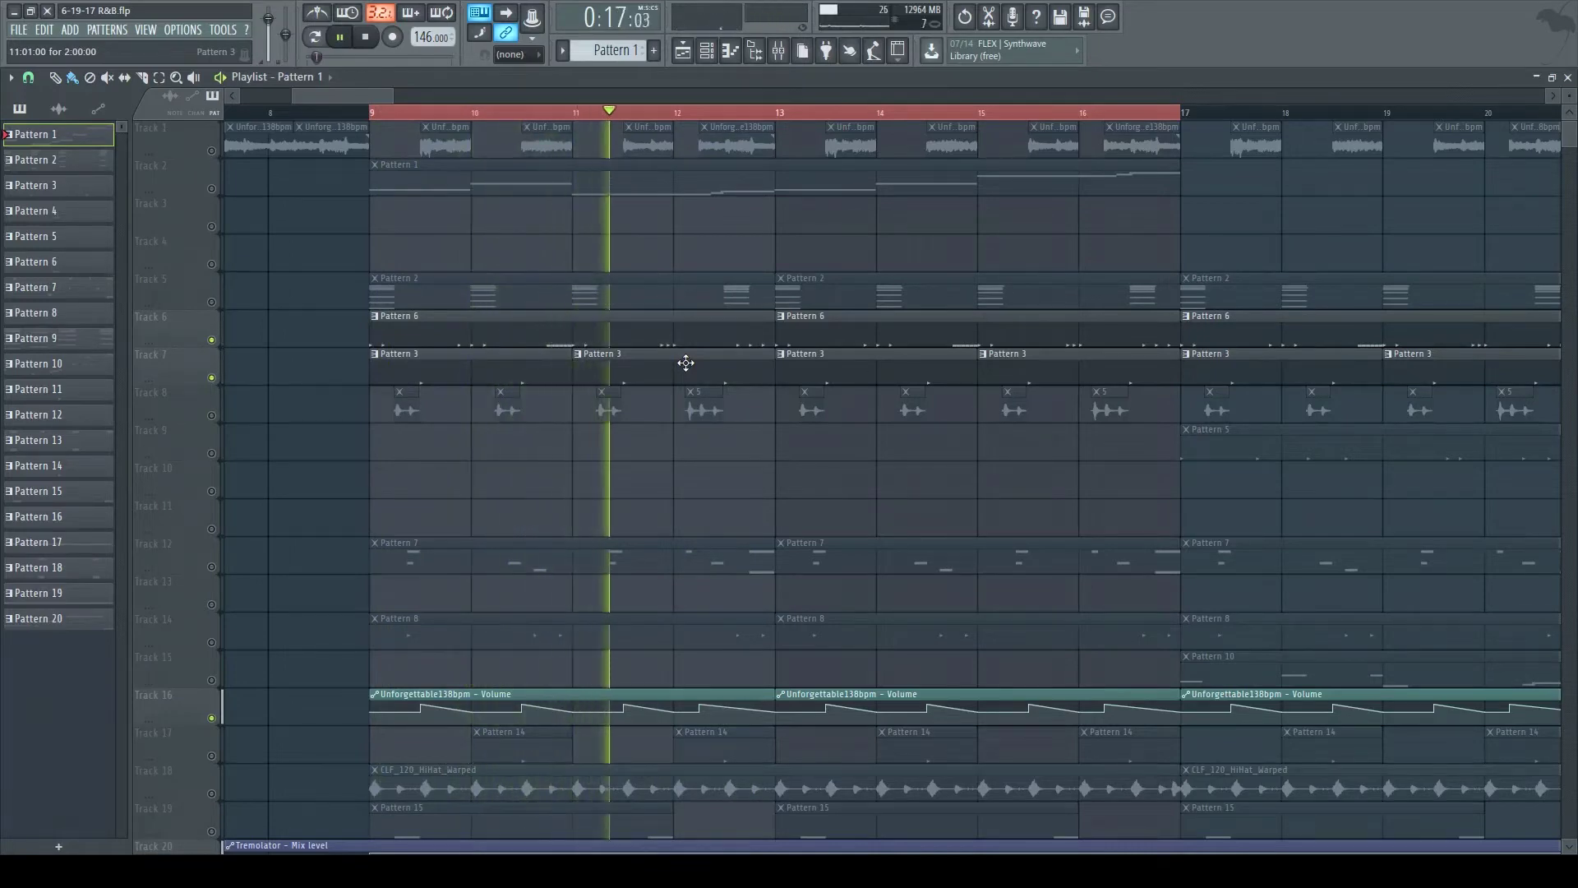
Step: Examine the hihat (GTA) notes of Pattern 6 in the piano roll, and unmute Track 8 in the playlist
double_click(62, 263)
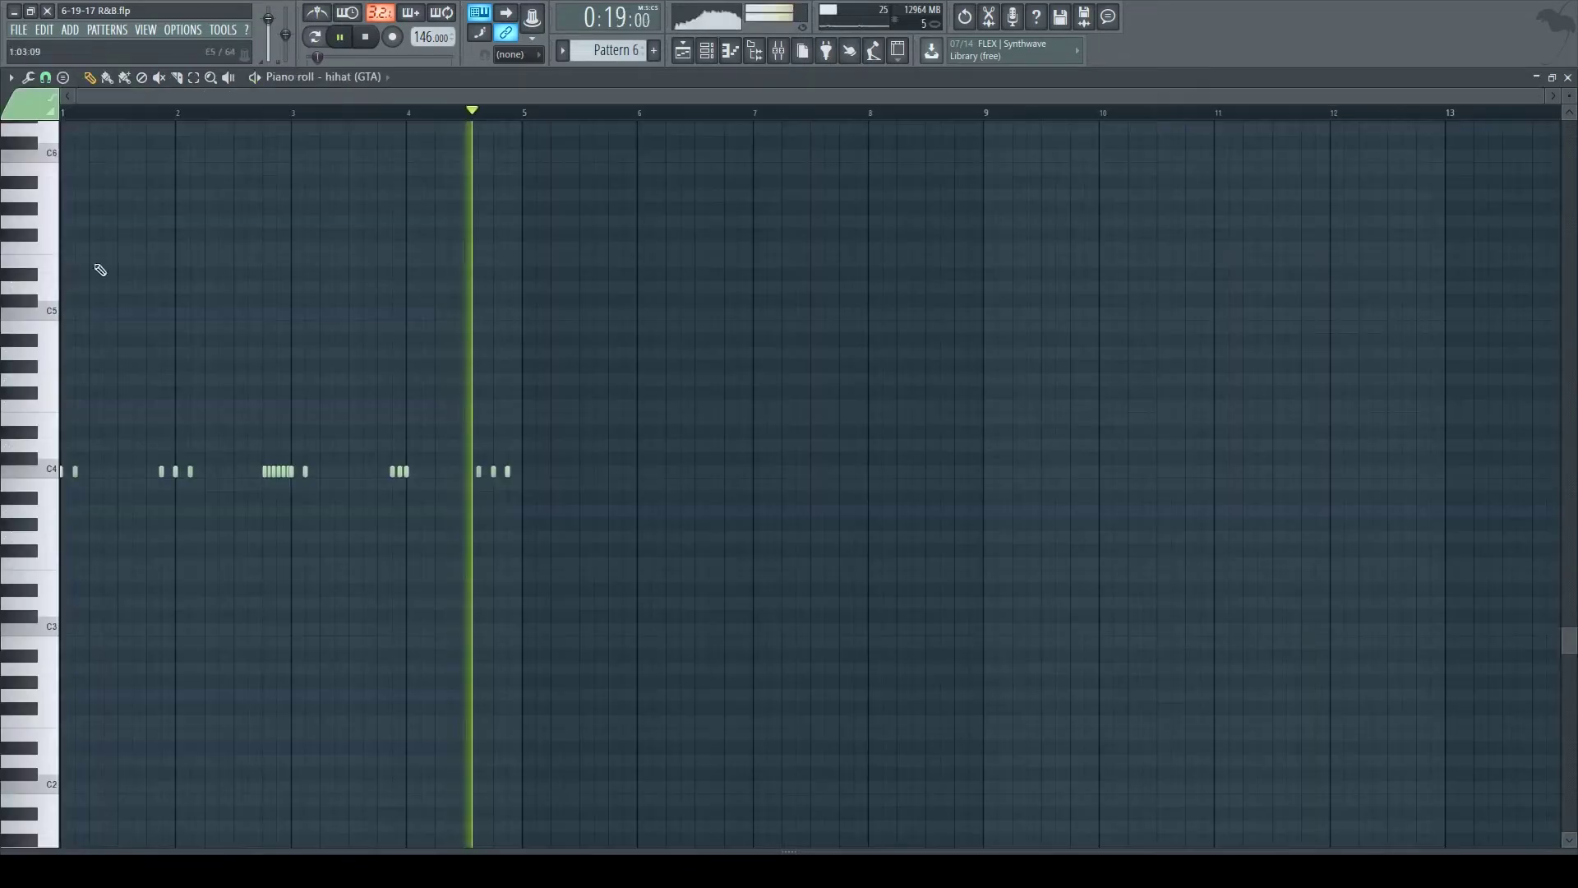
scroll(345, 296, "up", 2)
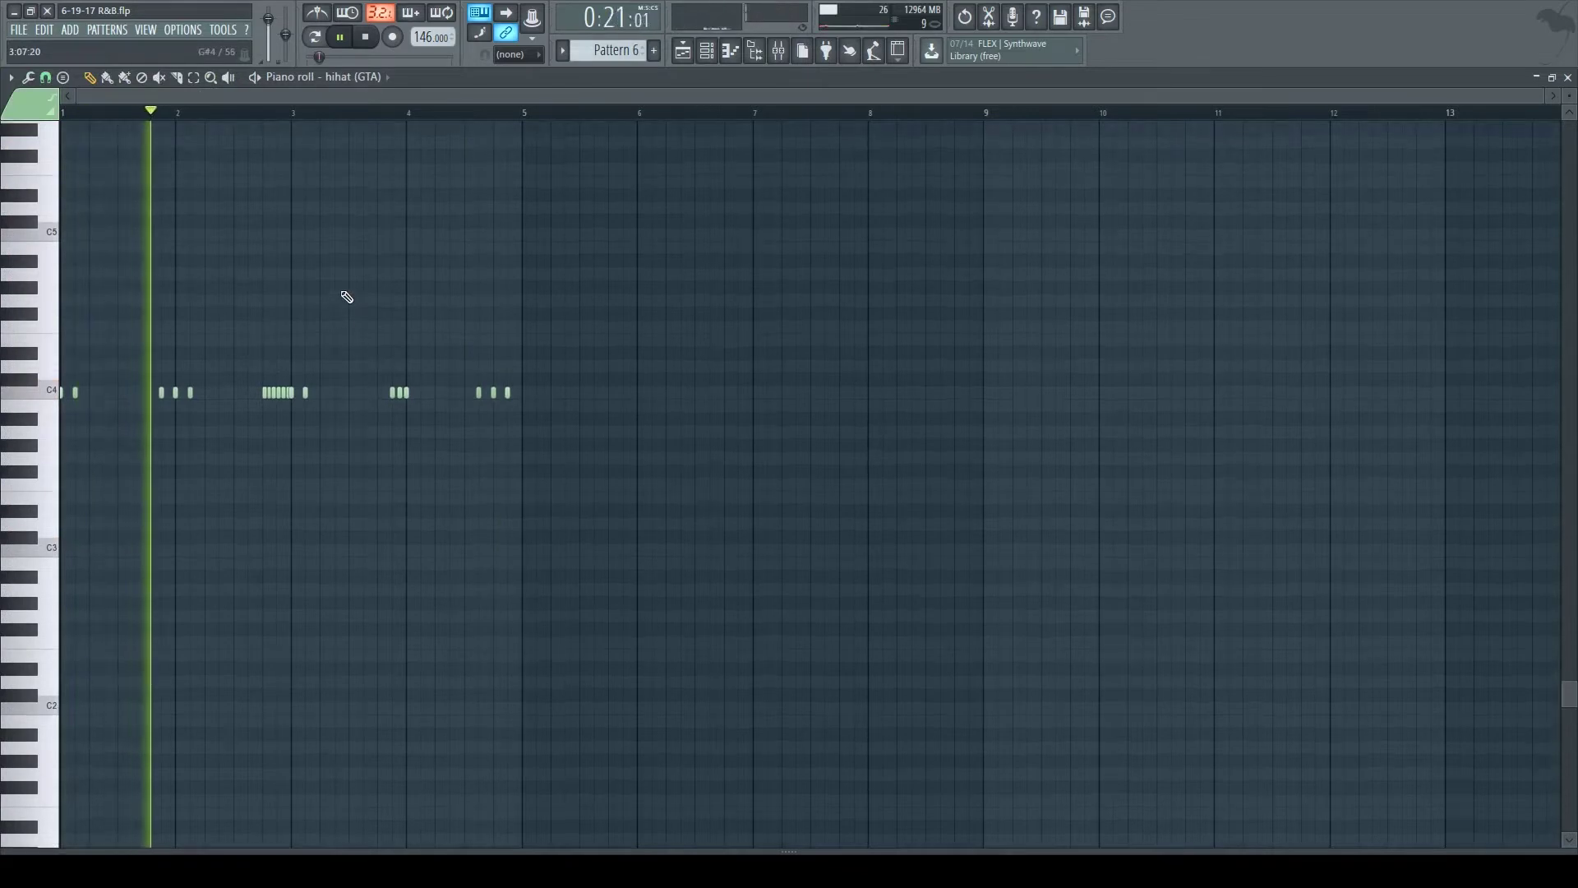
left_click(682, 51)
left_click(212, 416)
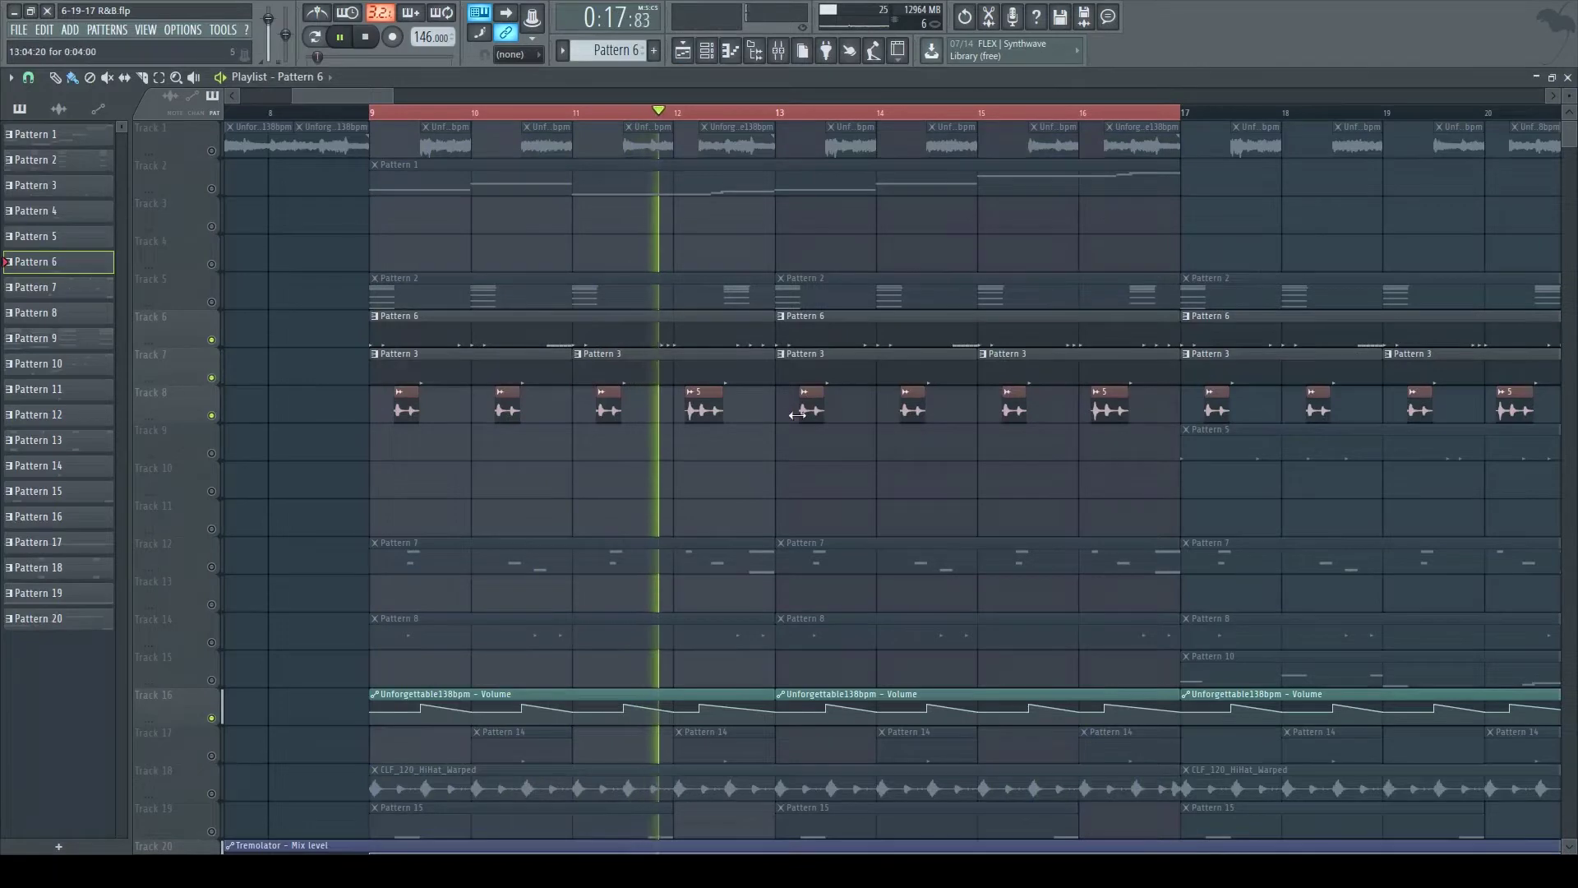
Step: Unmute playlist Track 12 and examine the openhihat 4 notes of Pattern 7 in the piano roll
left_click(211, 566)
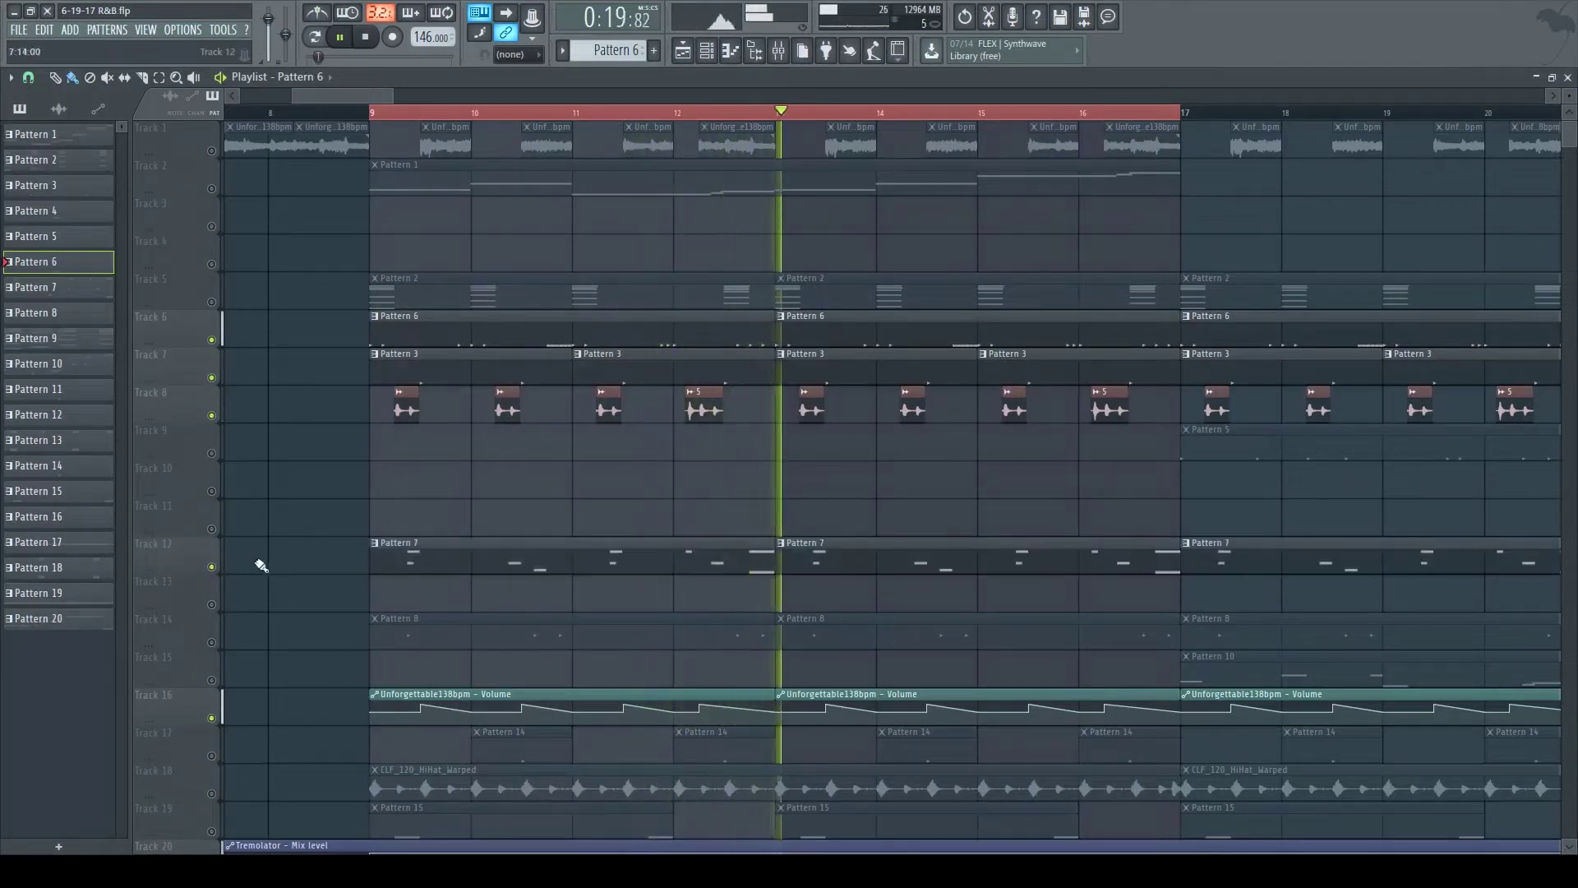
left_click(95, 289)
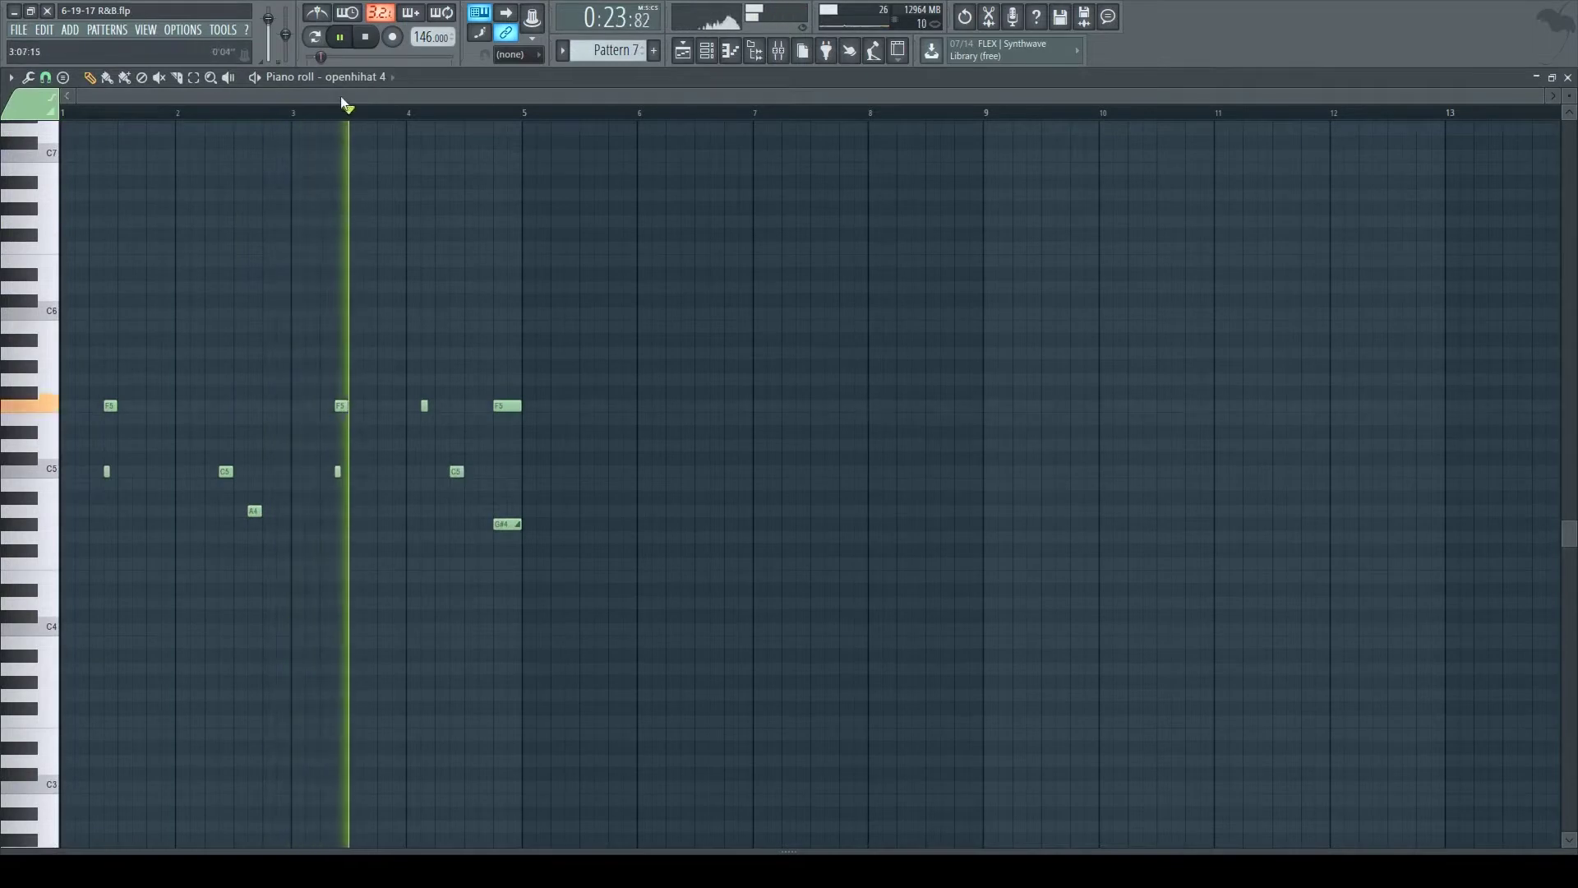
scroll(336, 106, "up", 5)
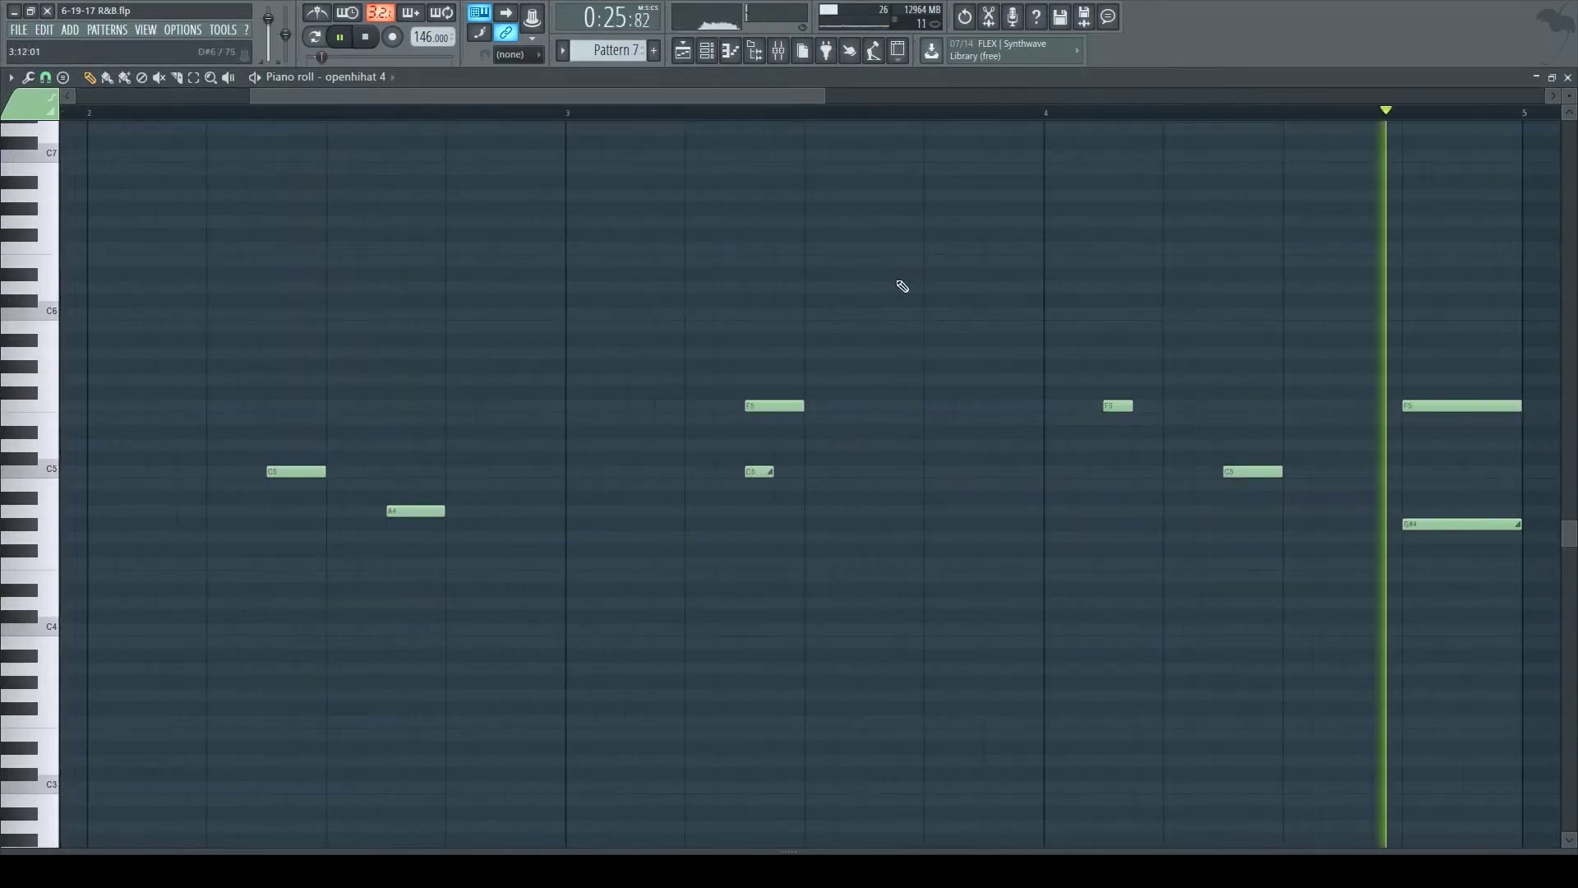
Step: Unmute playlist Track 14 and show the perc 14 notes of Pattern 14 in the piano roll
left_click(691, 56)
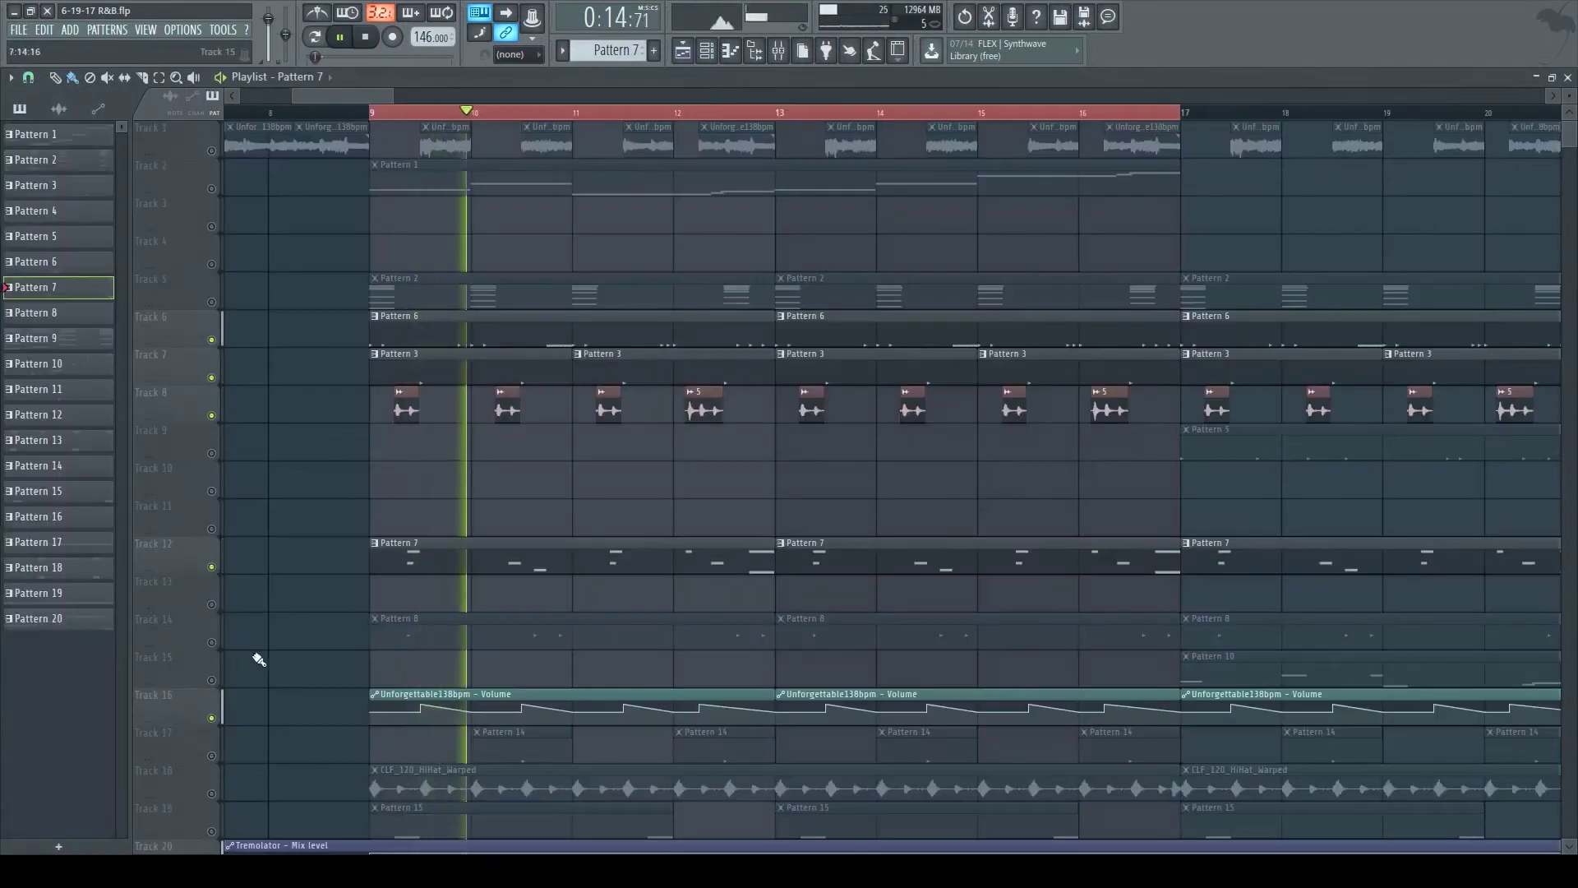
left_click(211, 642)
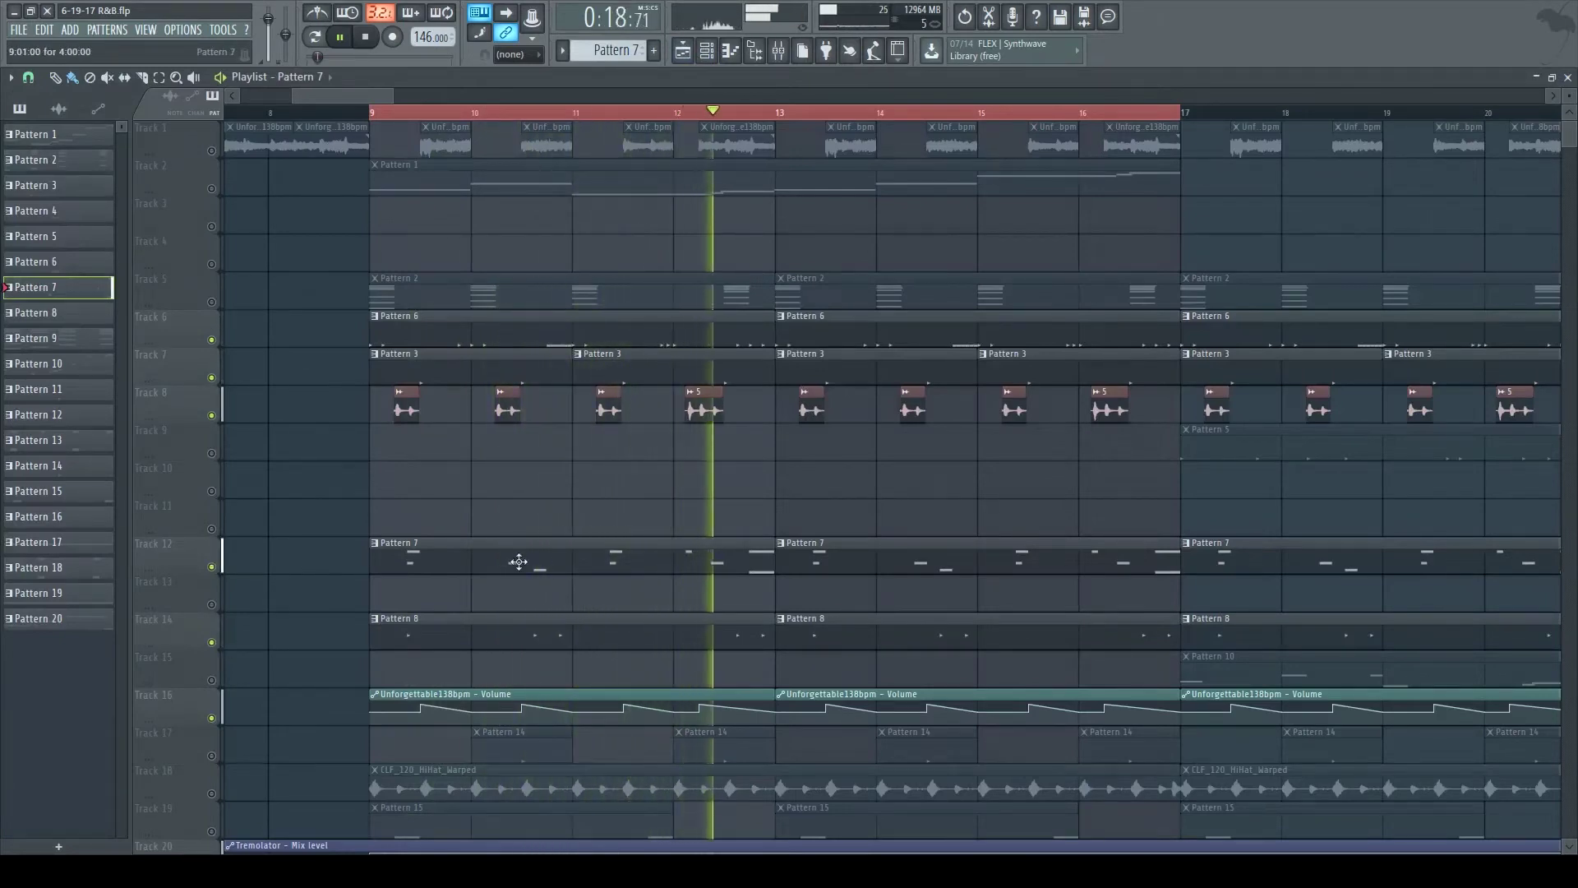
scroll(519, 559, "down", 5)
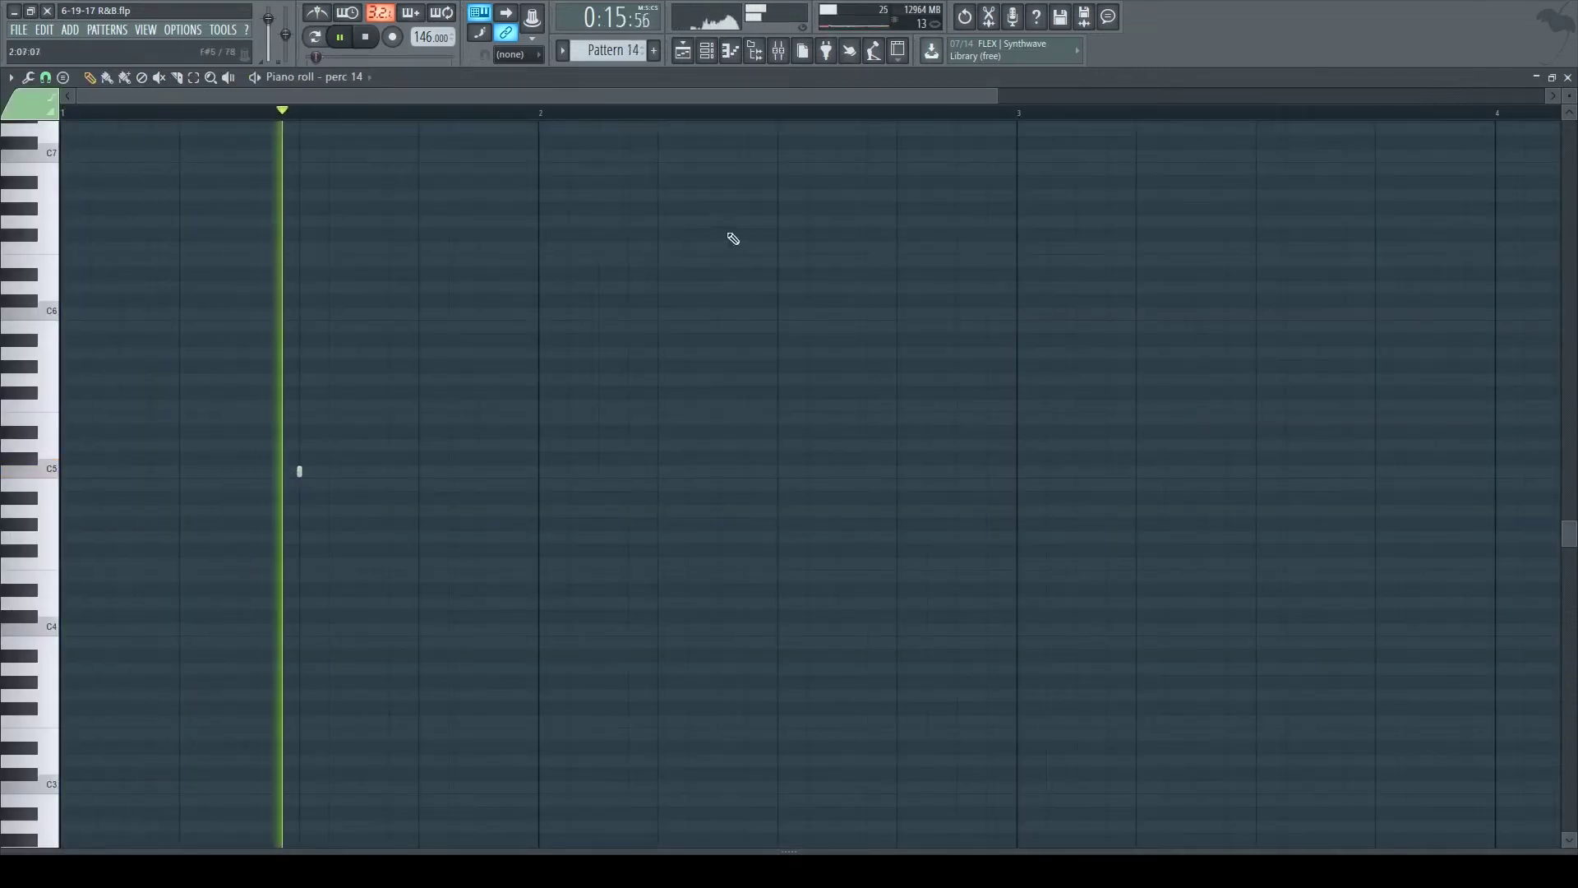
Step: Return to the playlist and unmute Track 18 with the CLF_120_HiHat_Warped clip and Track 19 with Pattern 15
key("F5")
scroll(417, 516, "down", 2)
left_click(212, 567)
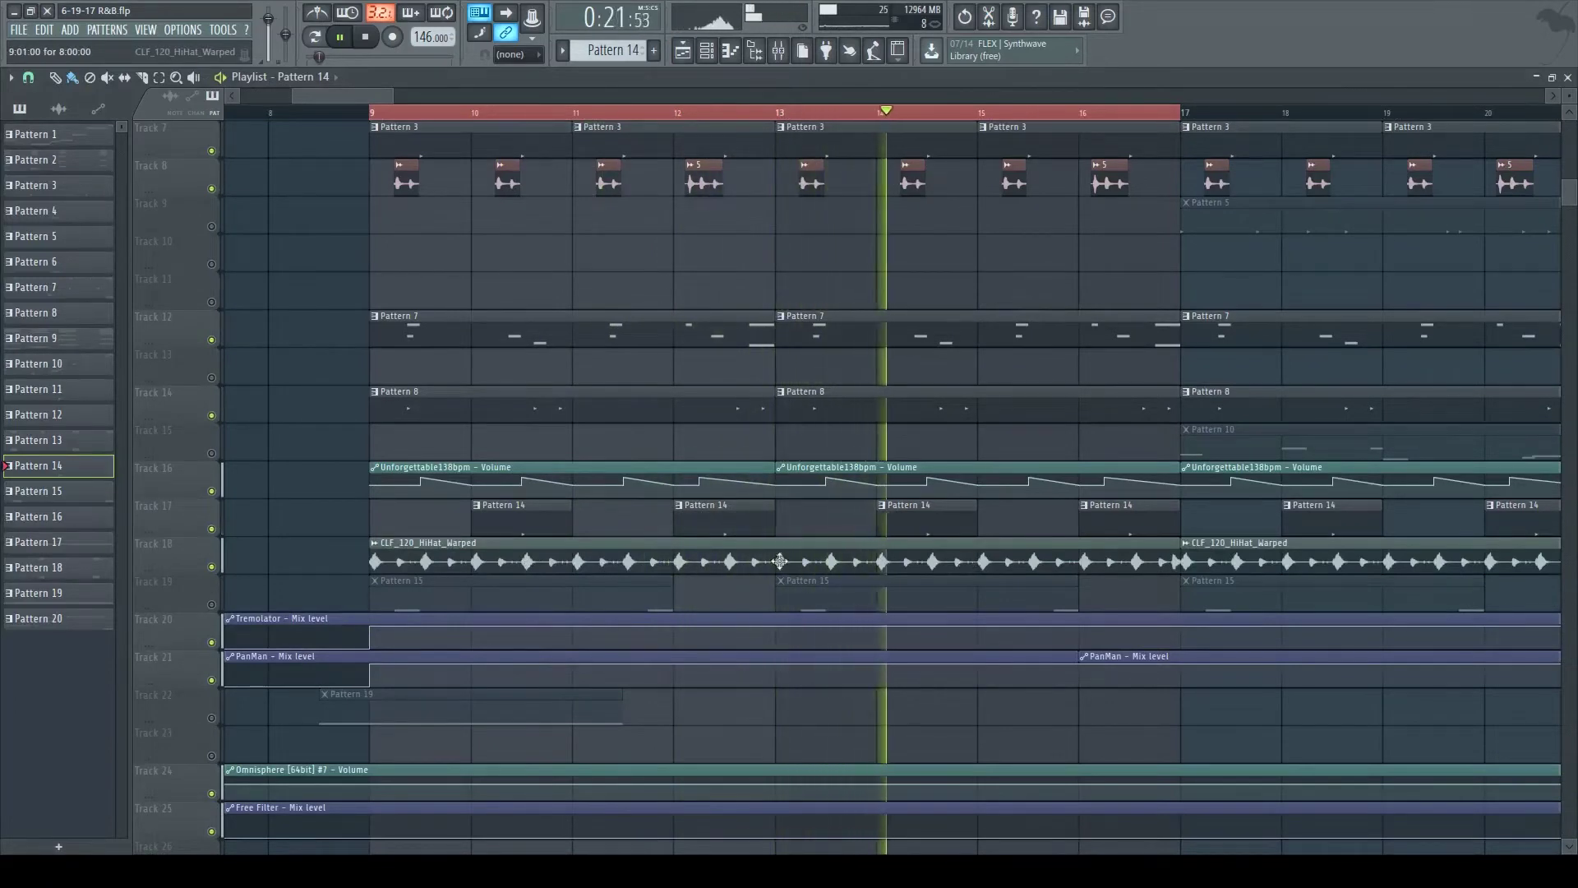
left_click(213, 605)
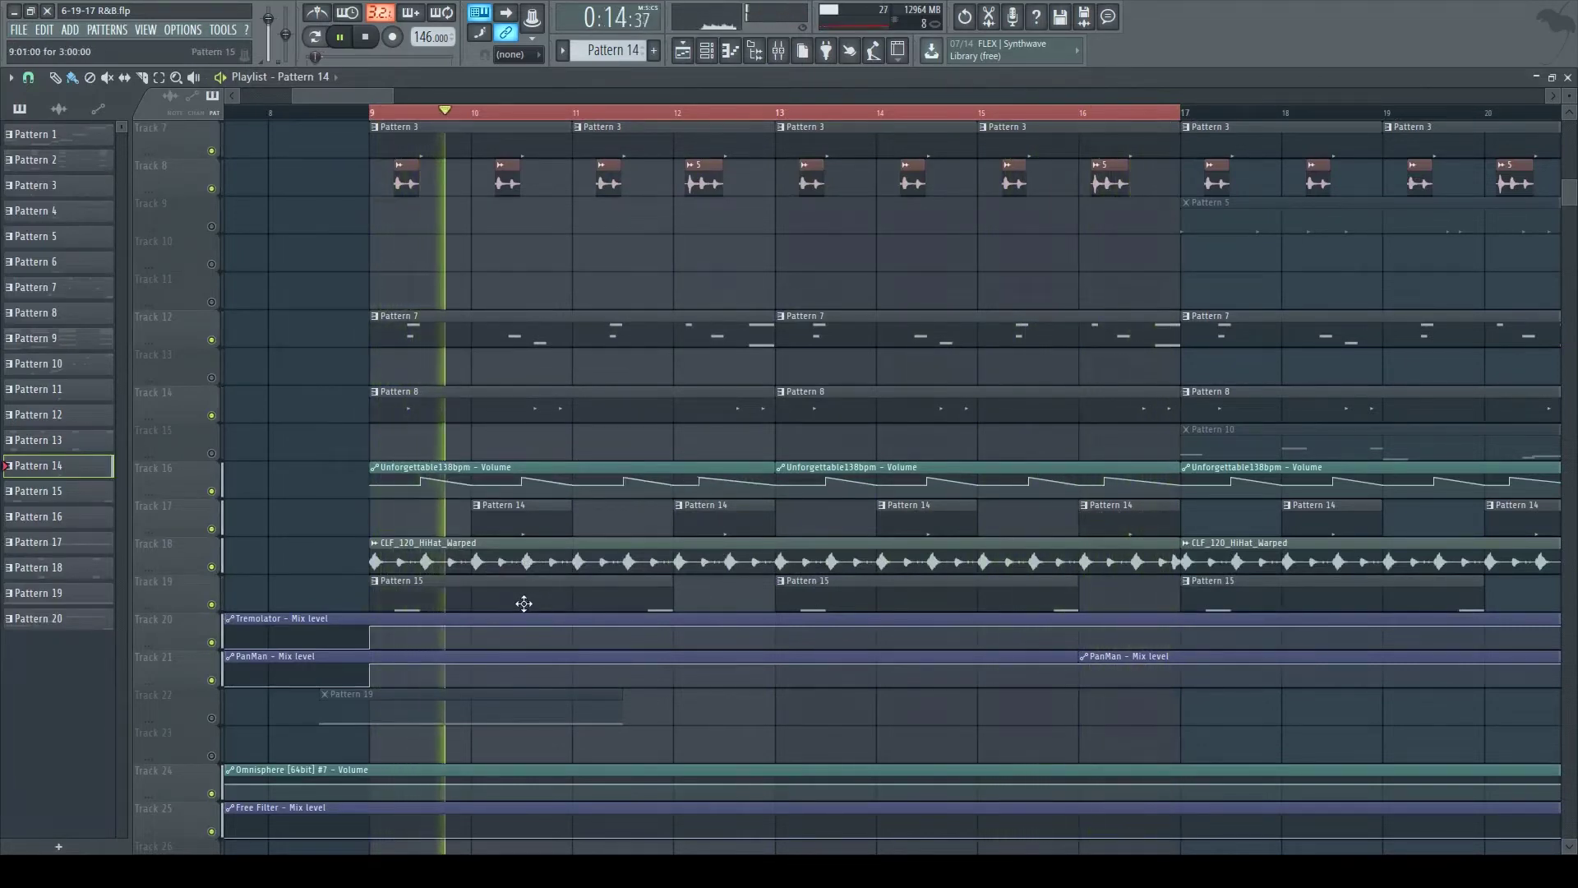
Step: Examine the notes of Pattern 15 and its Omnisphere patch Granular Tambourine, and return to the playlist
left_click(110, 493)
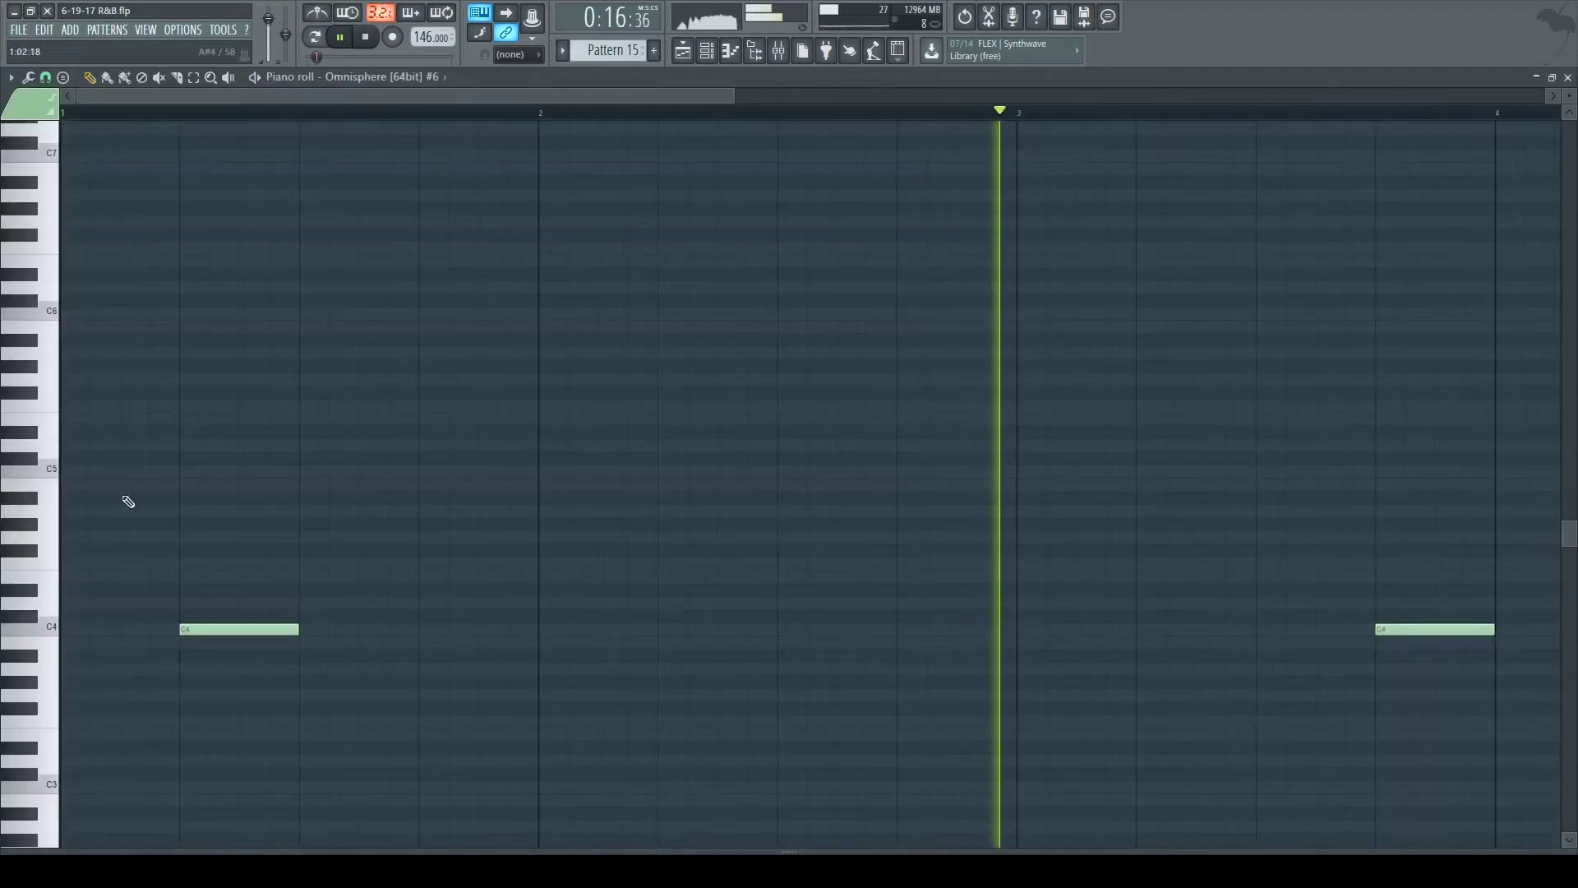
left_click(723, 52)
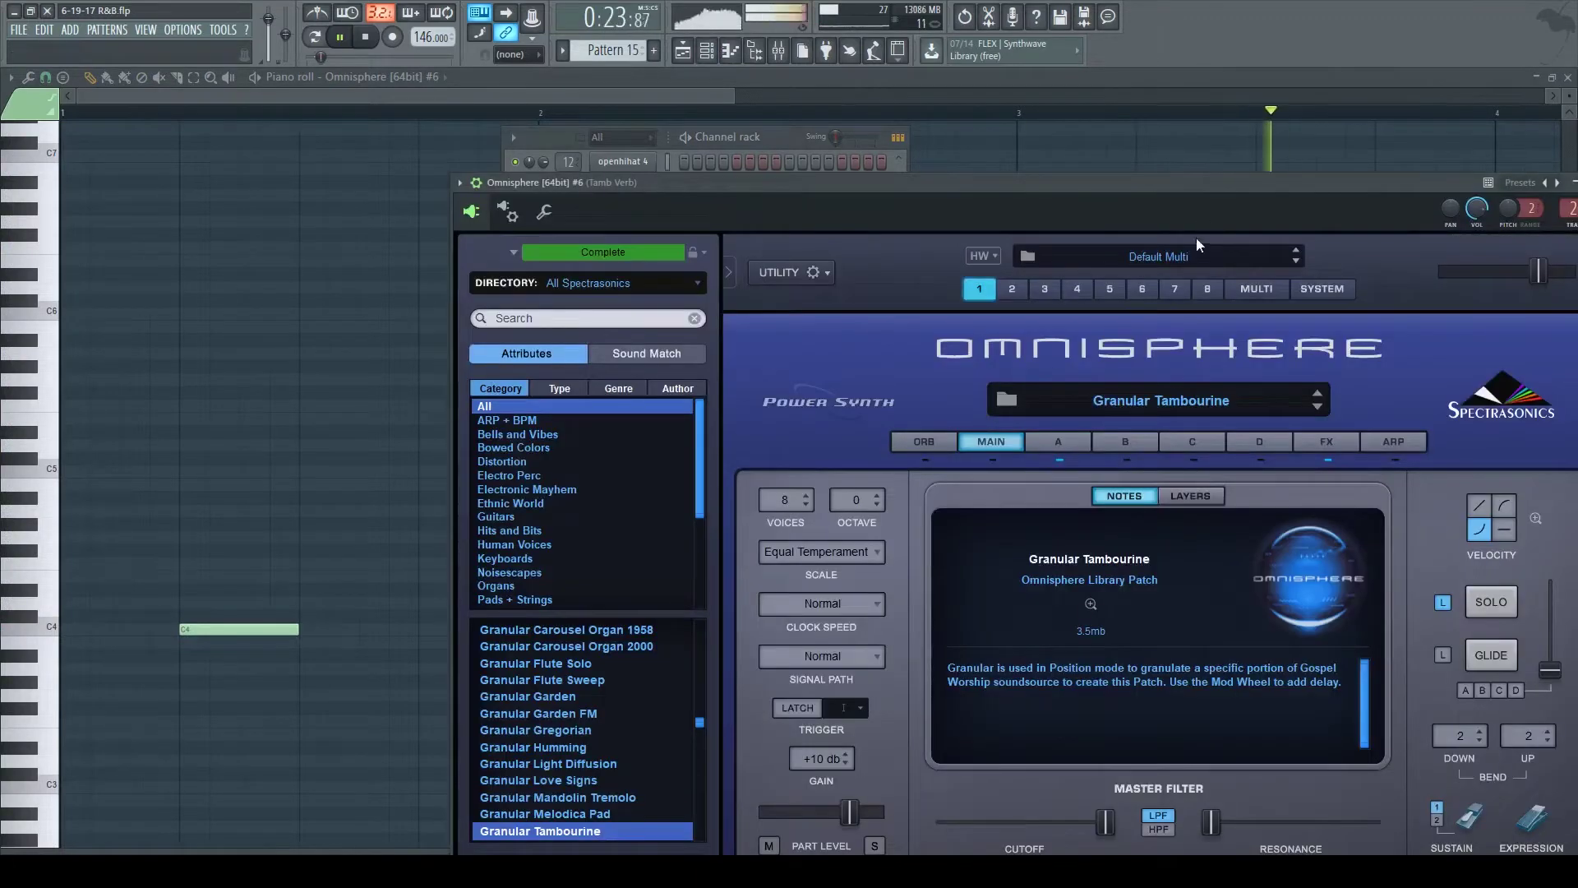
left_click_drag(1199, 182, 1017, 177)
left_click(683, 51)
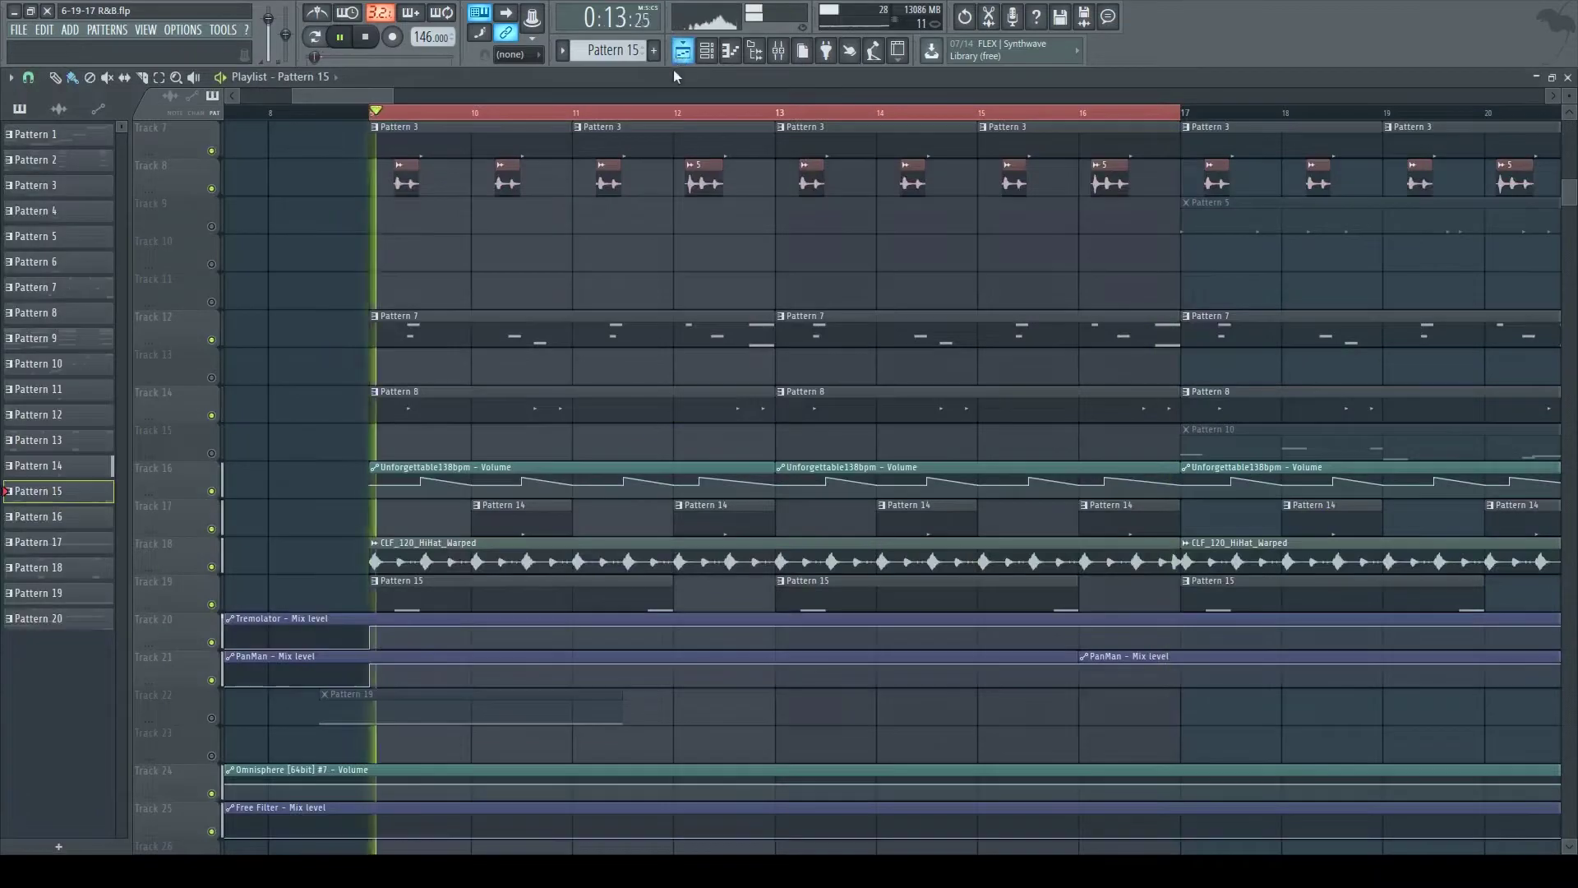
Step: Unmute all the playlist tracks and survey the arrangement from the intro onward
scroll(646, 301, "up", 3)
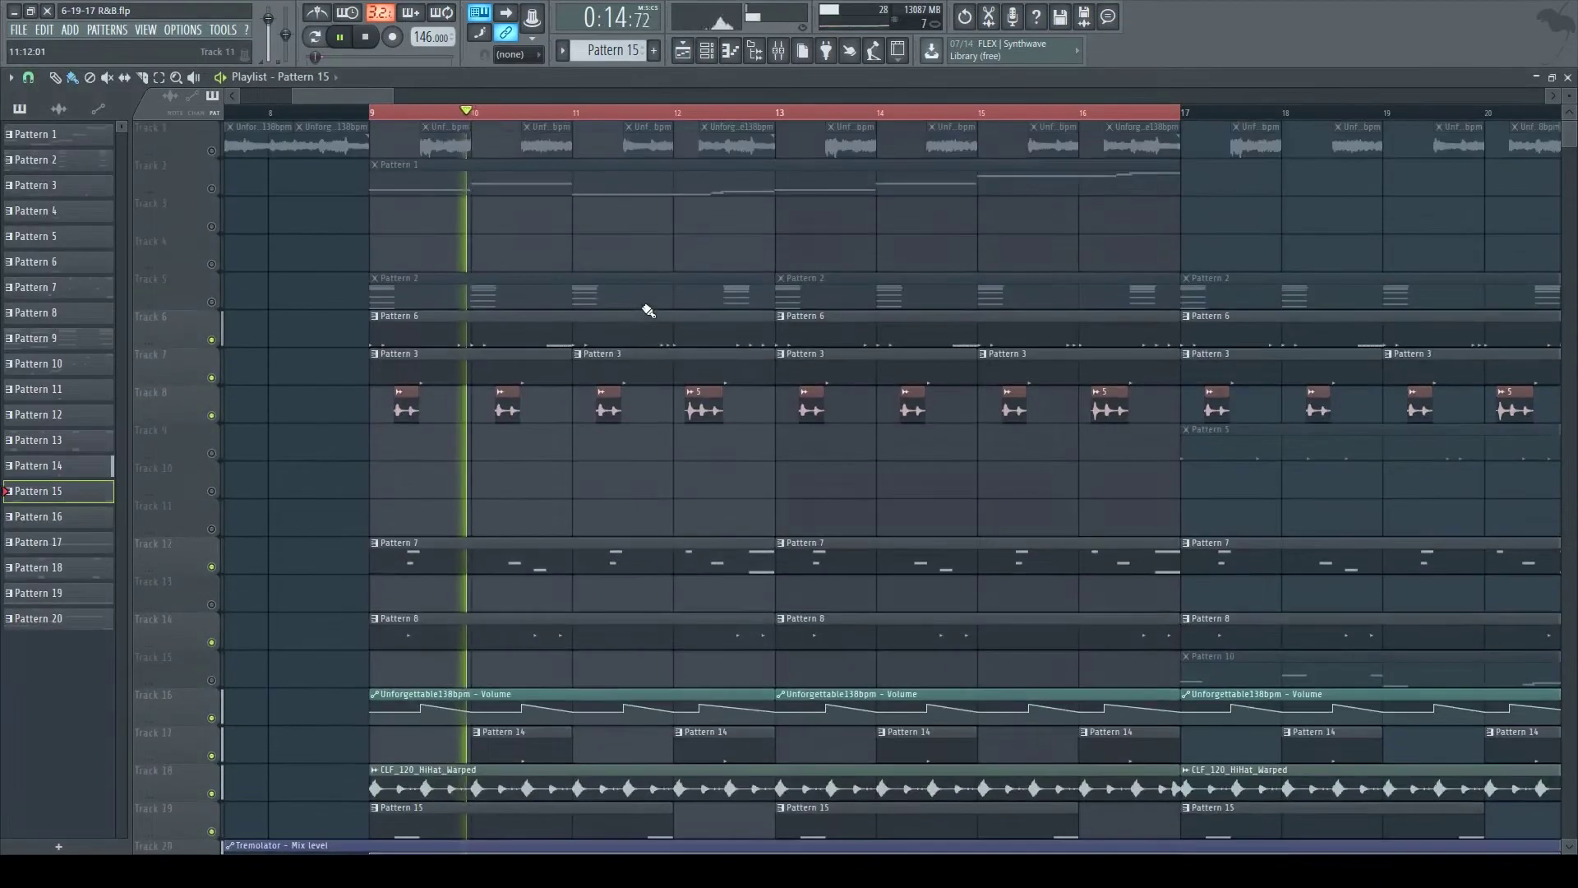
scroll(649, 310, "down", 5)
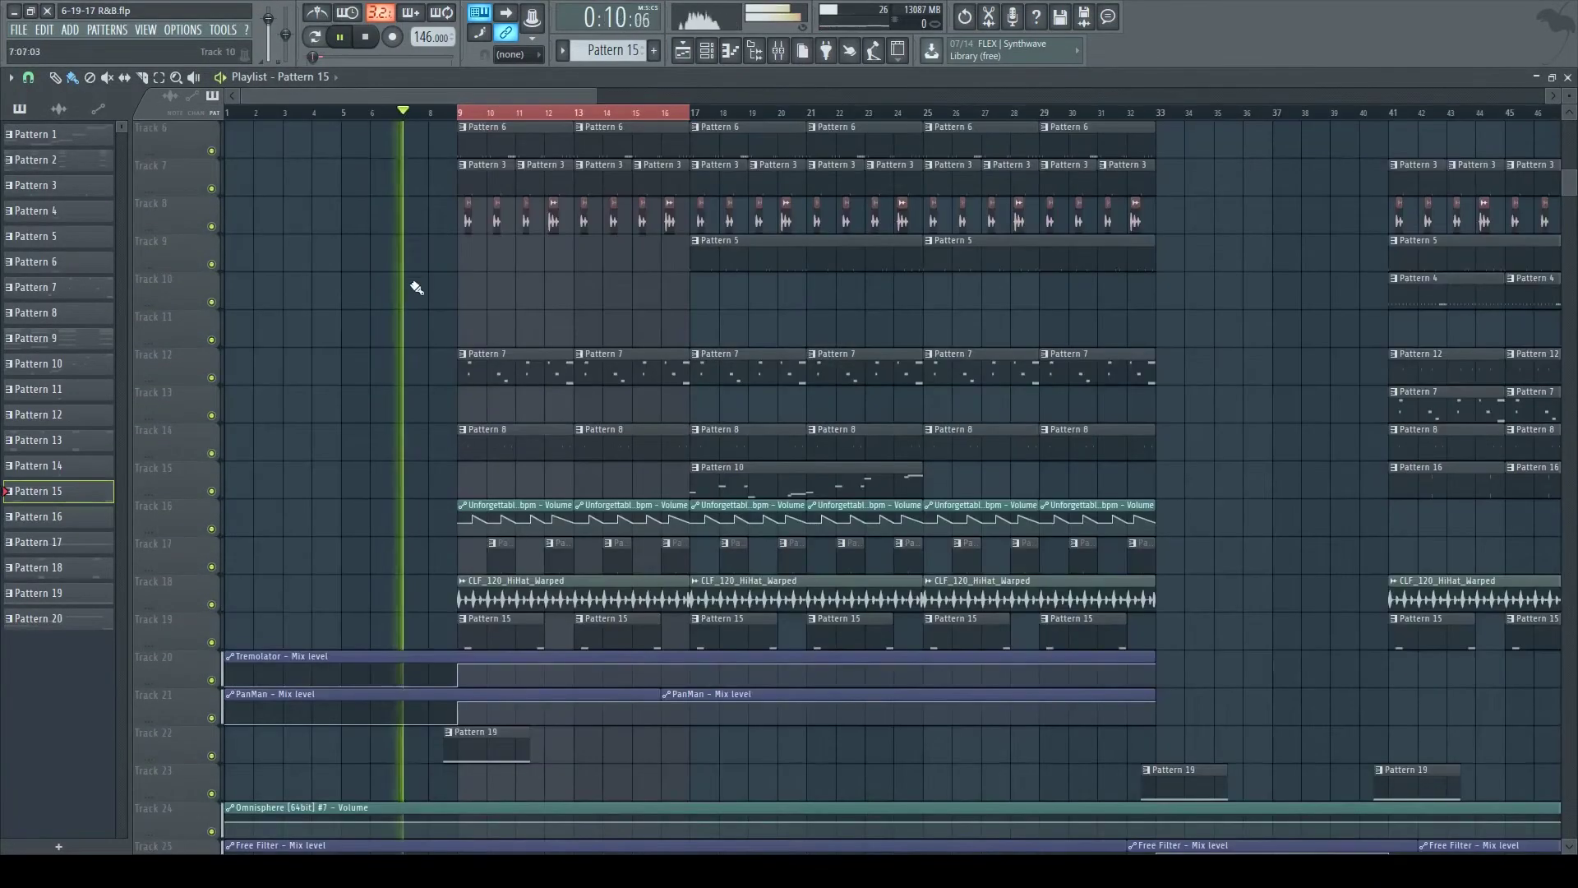
Step: Survey the playlist layers from the first track down while the section starting at bar 9 plays
scroll(417, 287, "up", 3)
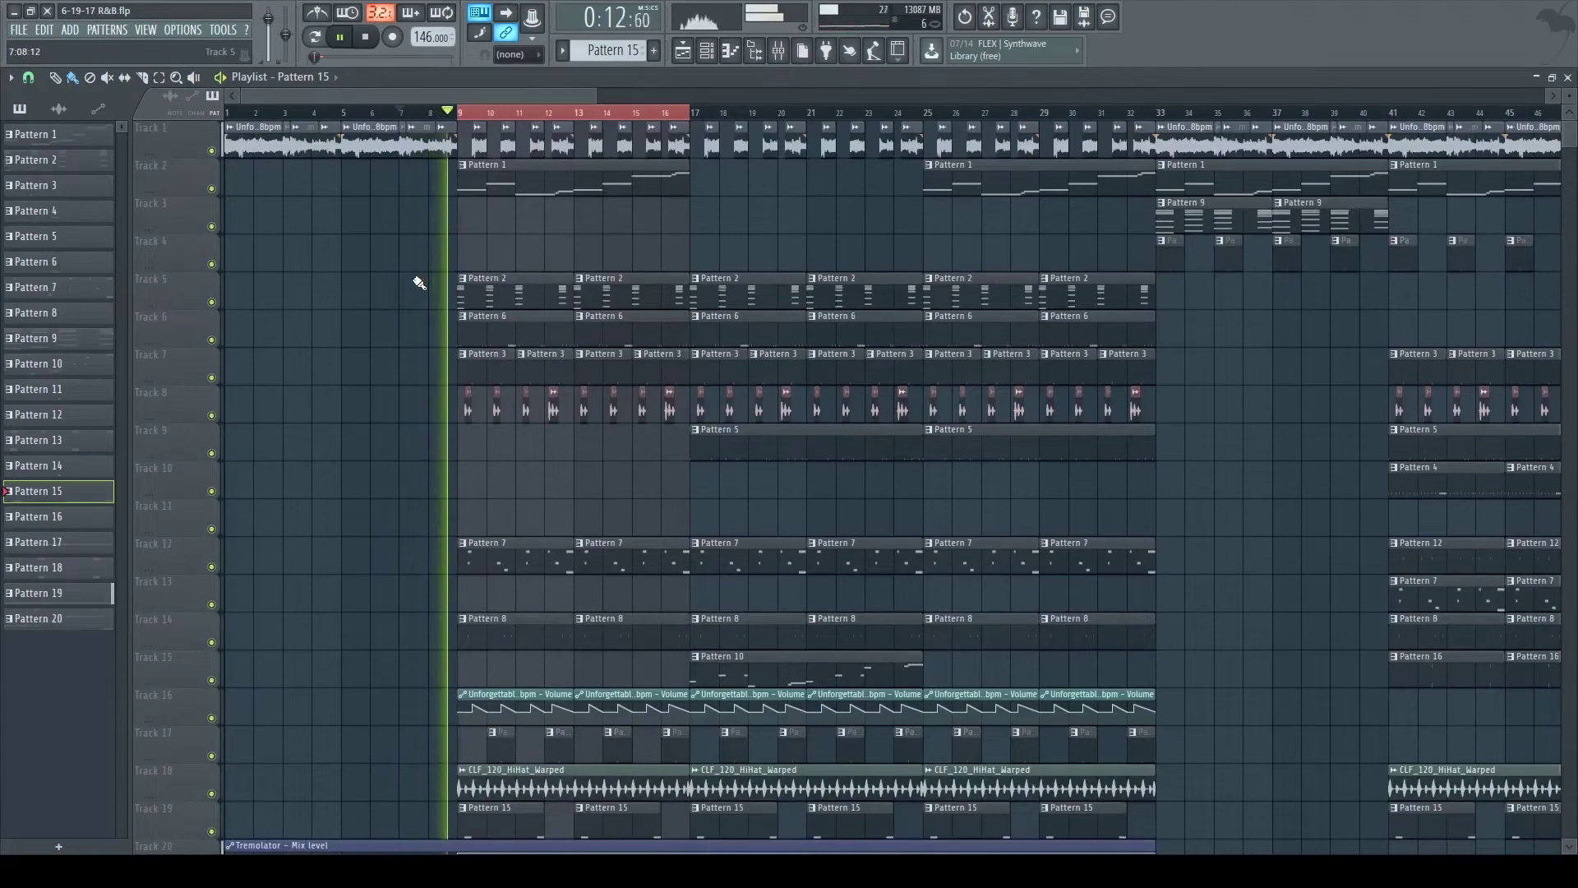
scroll(615, 277, "down", 2)
scroll(615, 277, "up", 2)
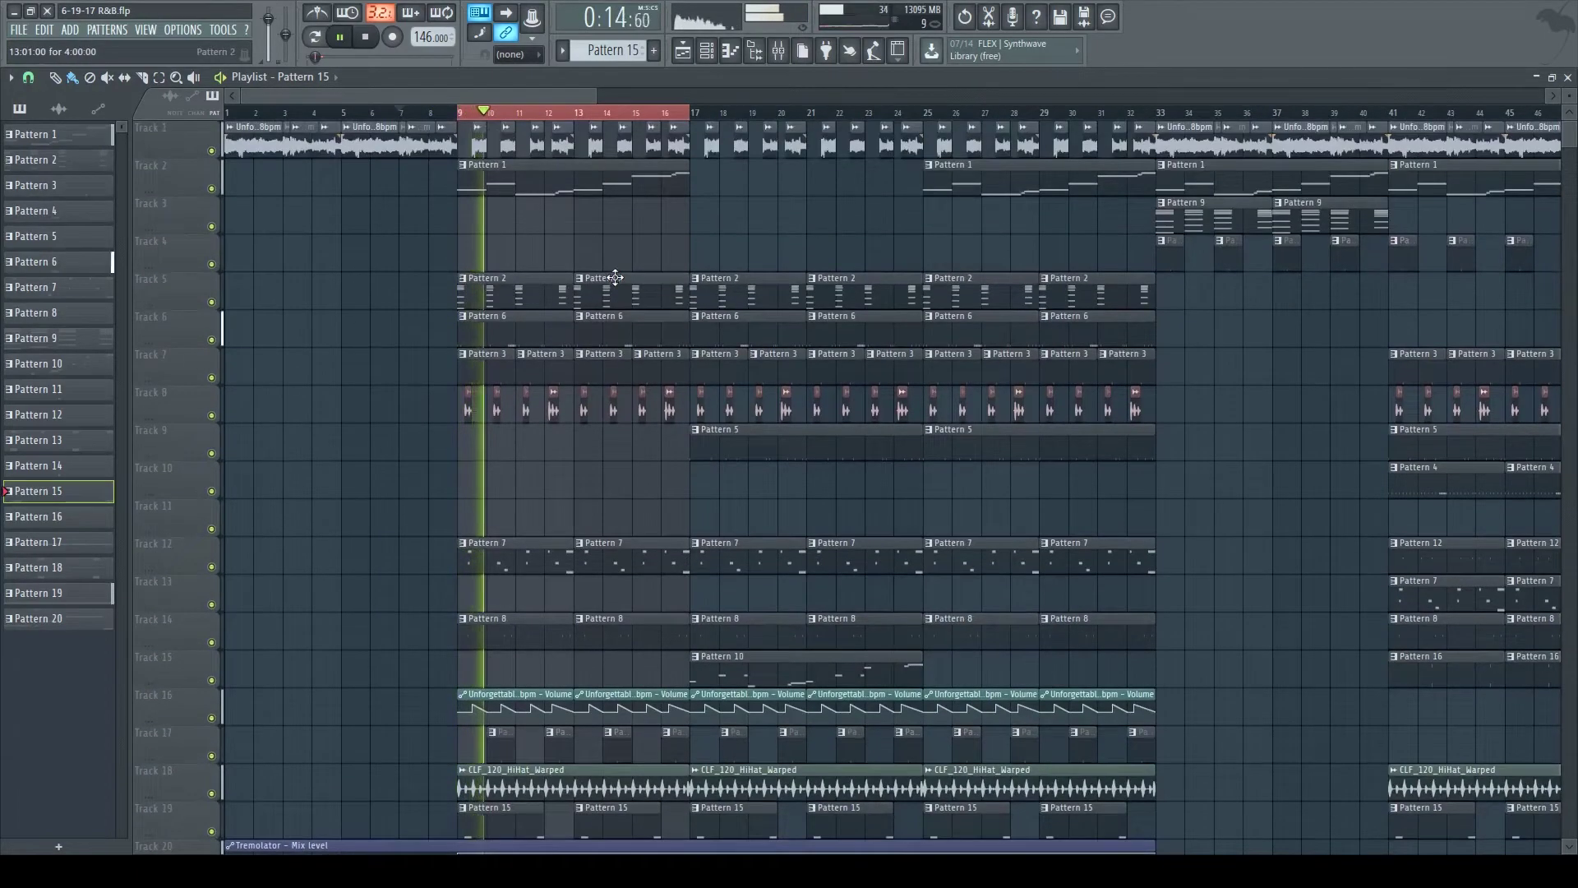
scroll(523, 95, "right", 3)
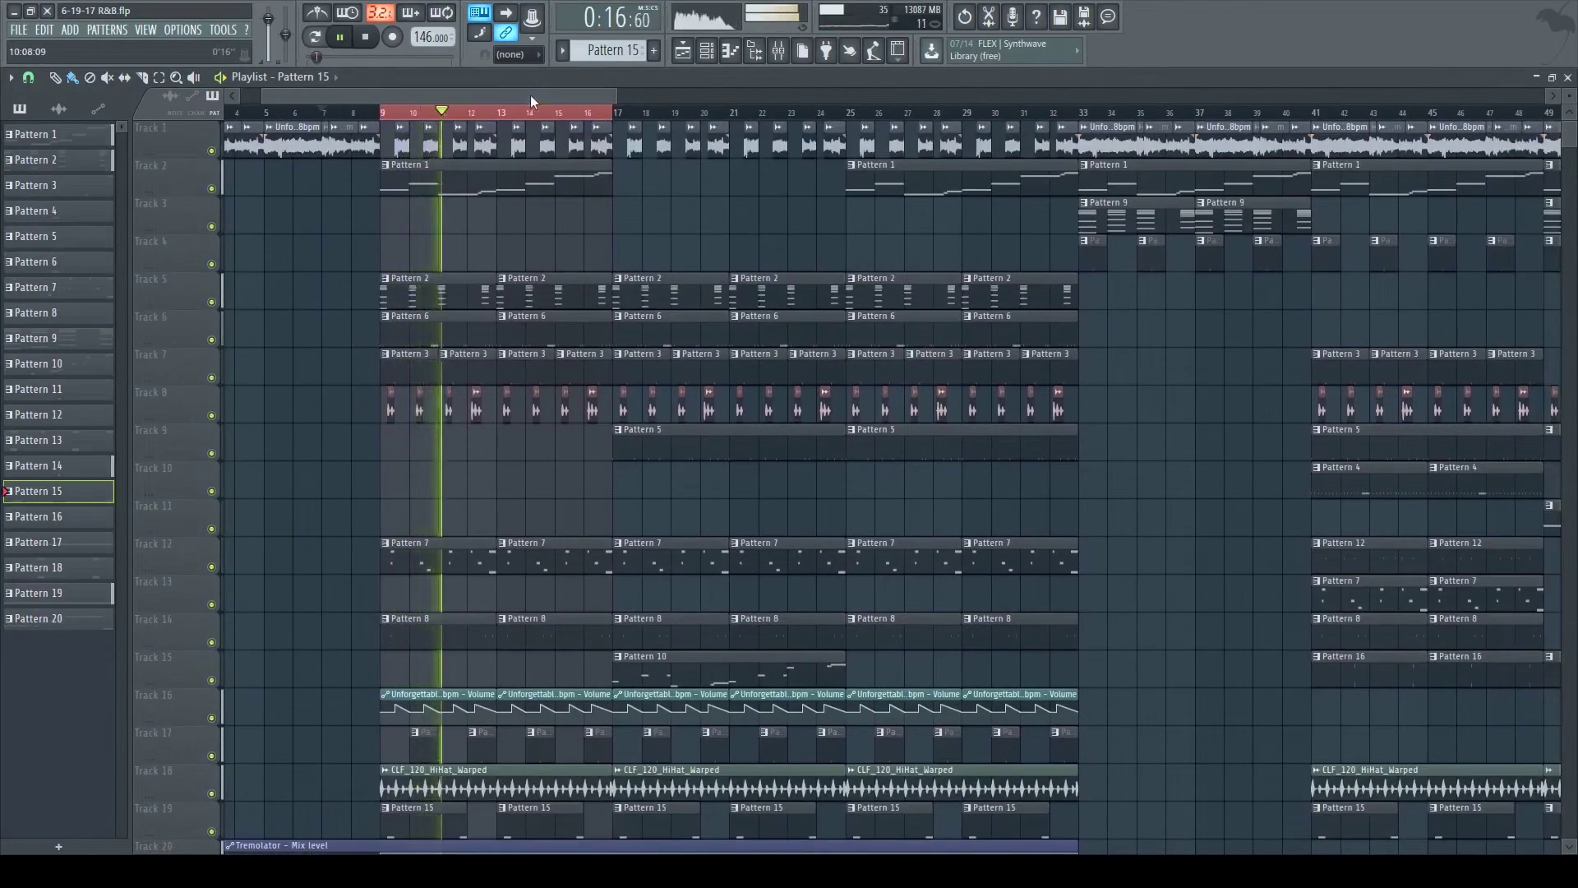
scroll(534, 117, "up", 2)
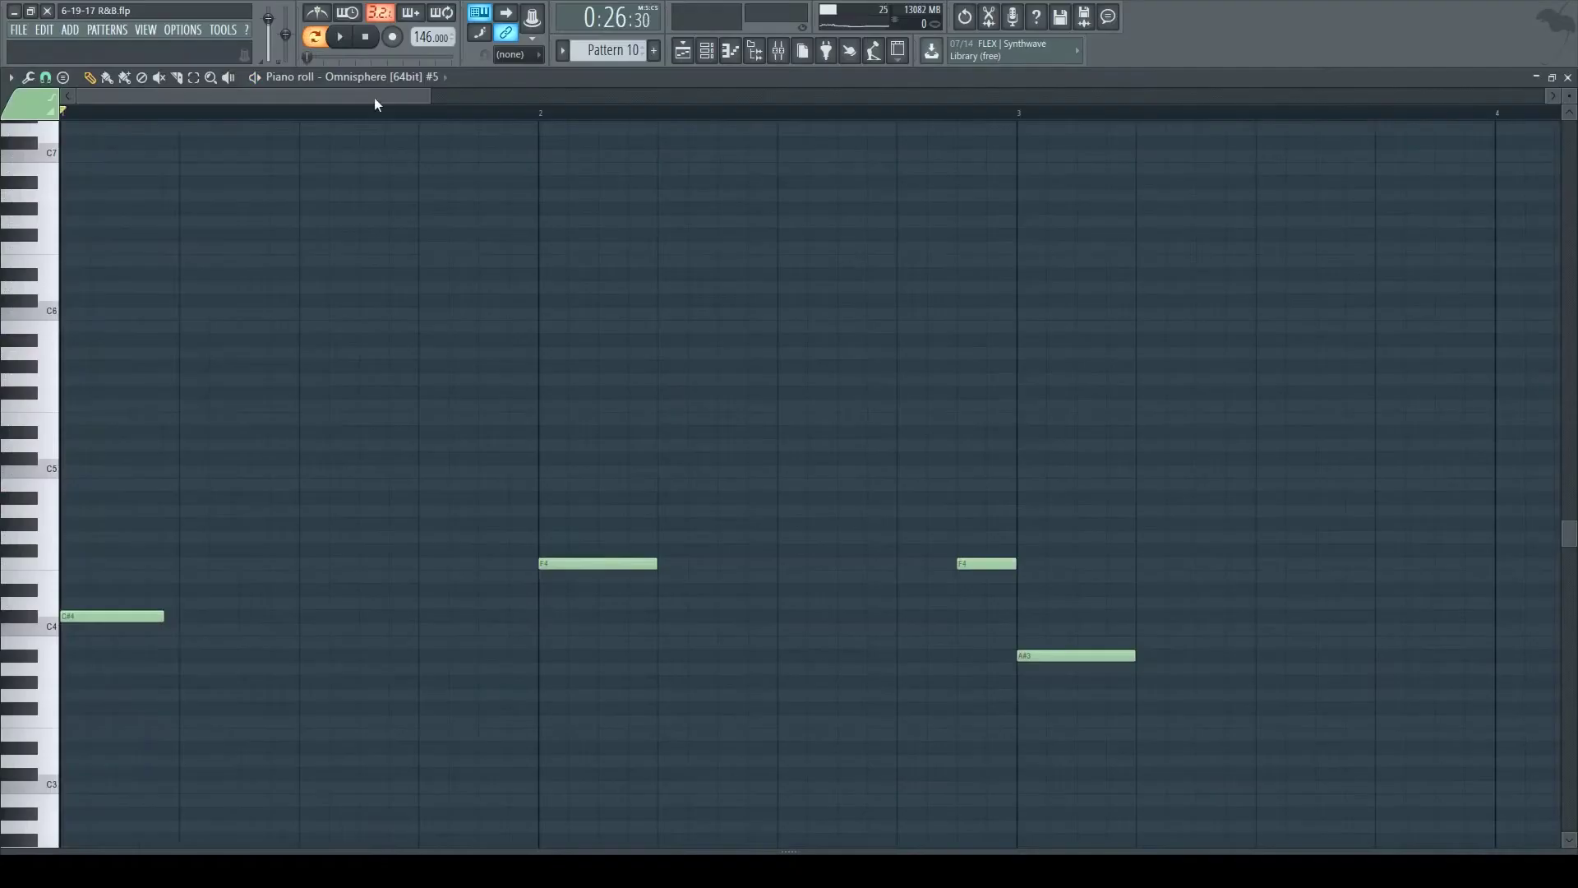
Step: Play Pattern 10 in the Omnisphere piano roll and view its whole melody
key("space")
scroll(387, 125, "down", 3)
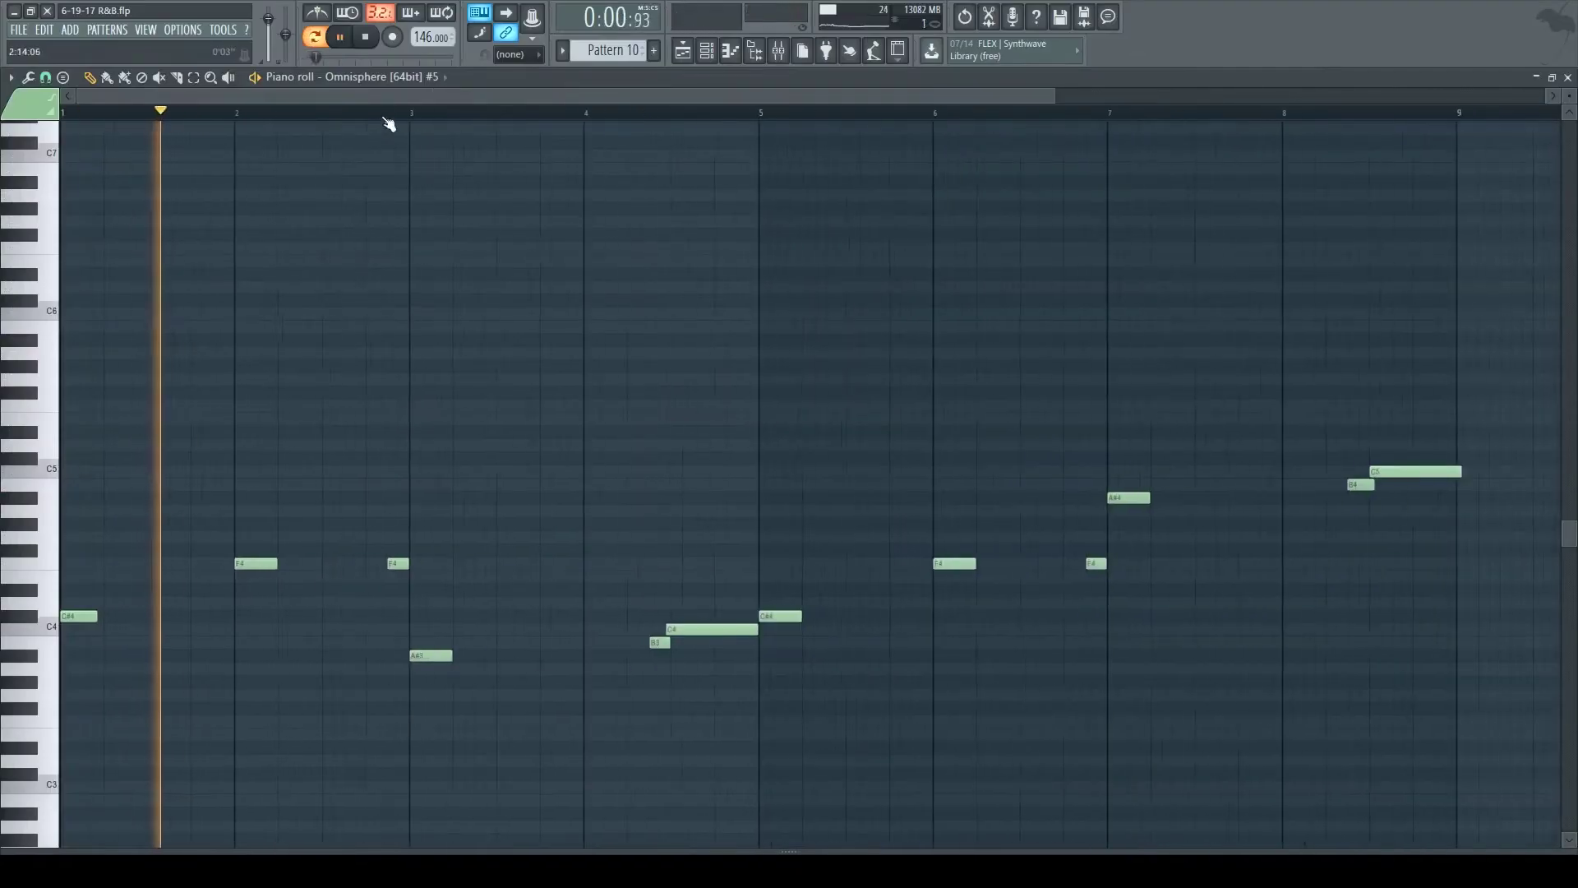
scroll(466, 239, "down", 1)
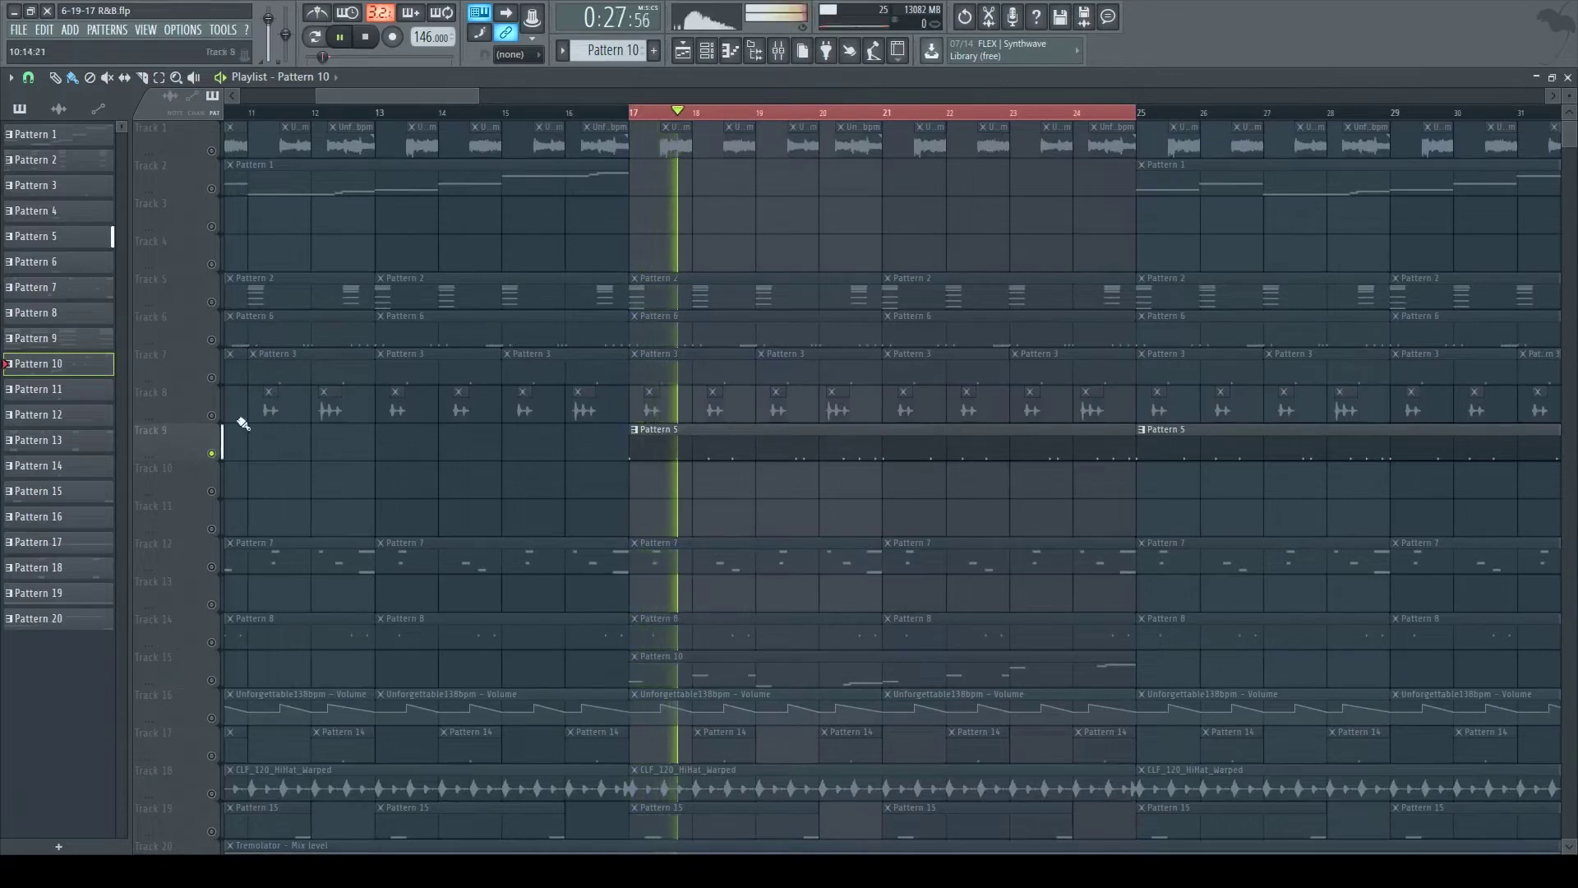
Step: Unmute playlist Tracks 6 to 8, Track 12 with Pattern 7 and Track 14 with Pattern 8
left_click_drag(218, 395, 216, 331)
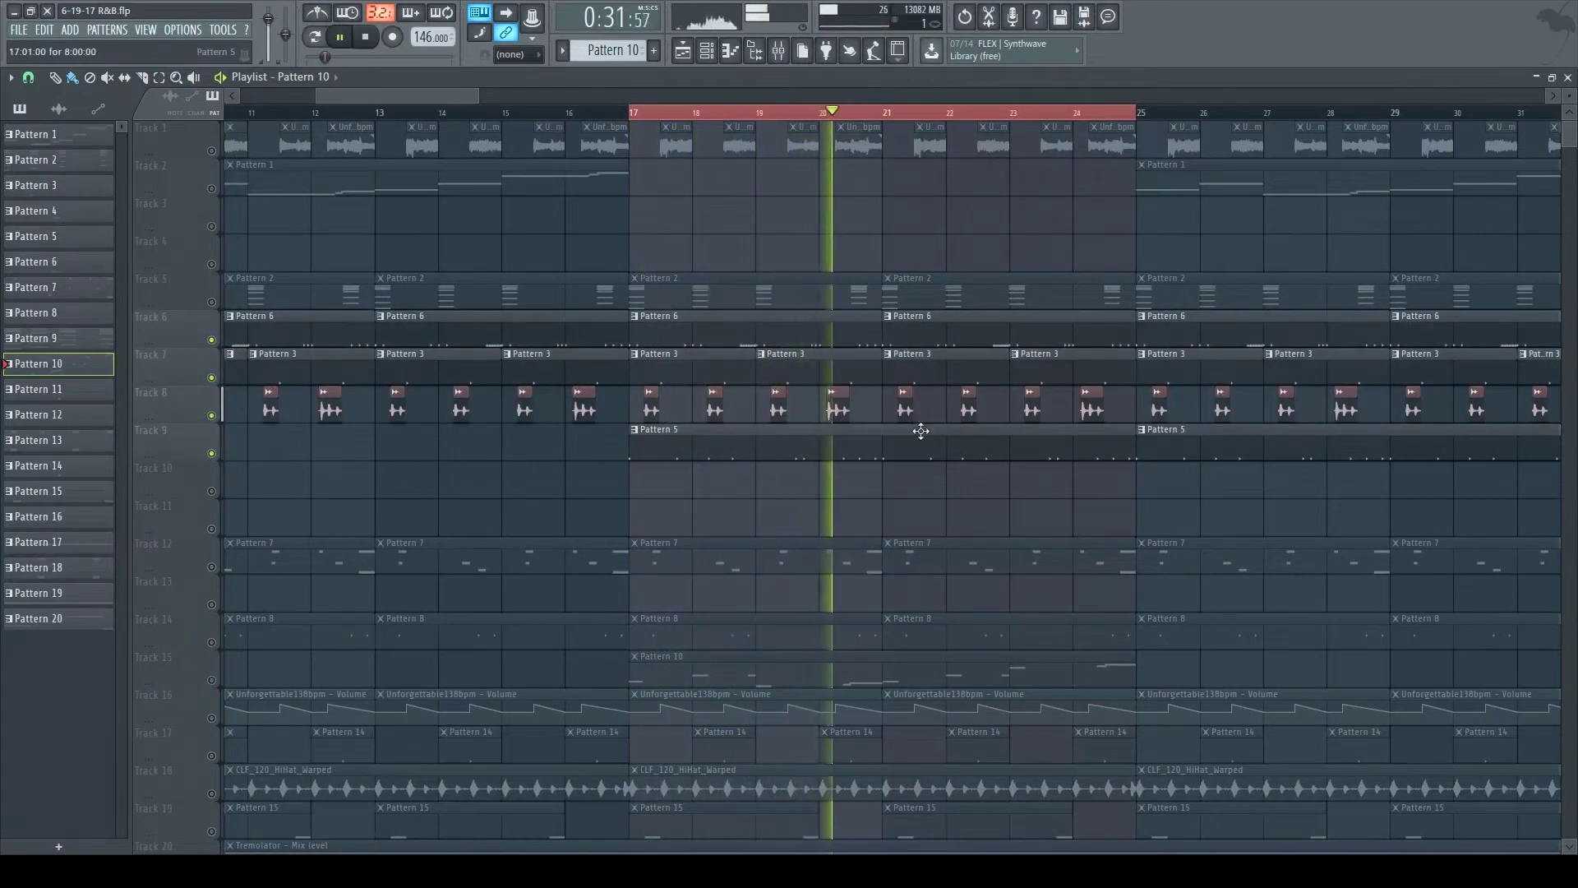
scroll(920, 431, "down", 3)
left_click(219, 491)
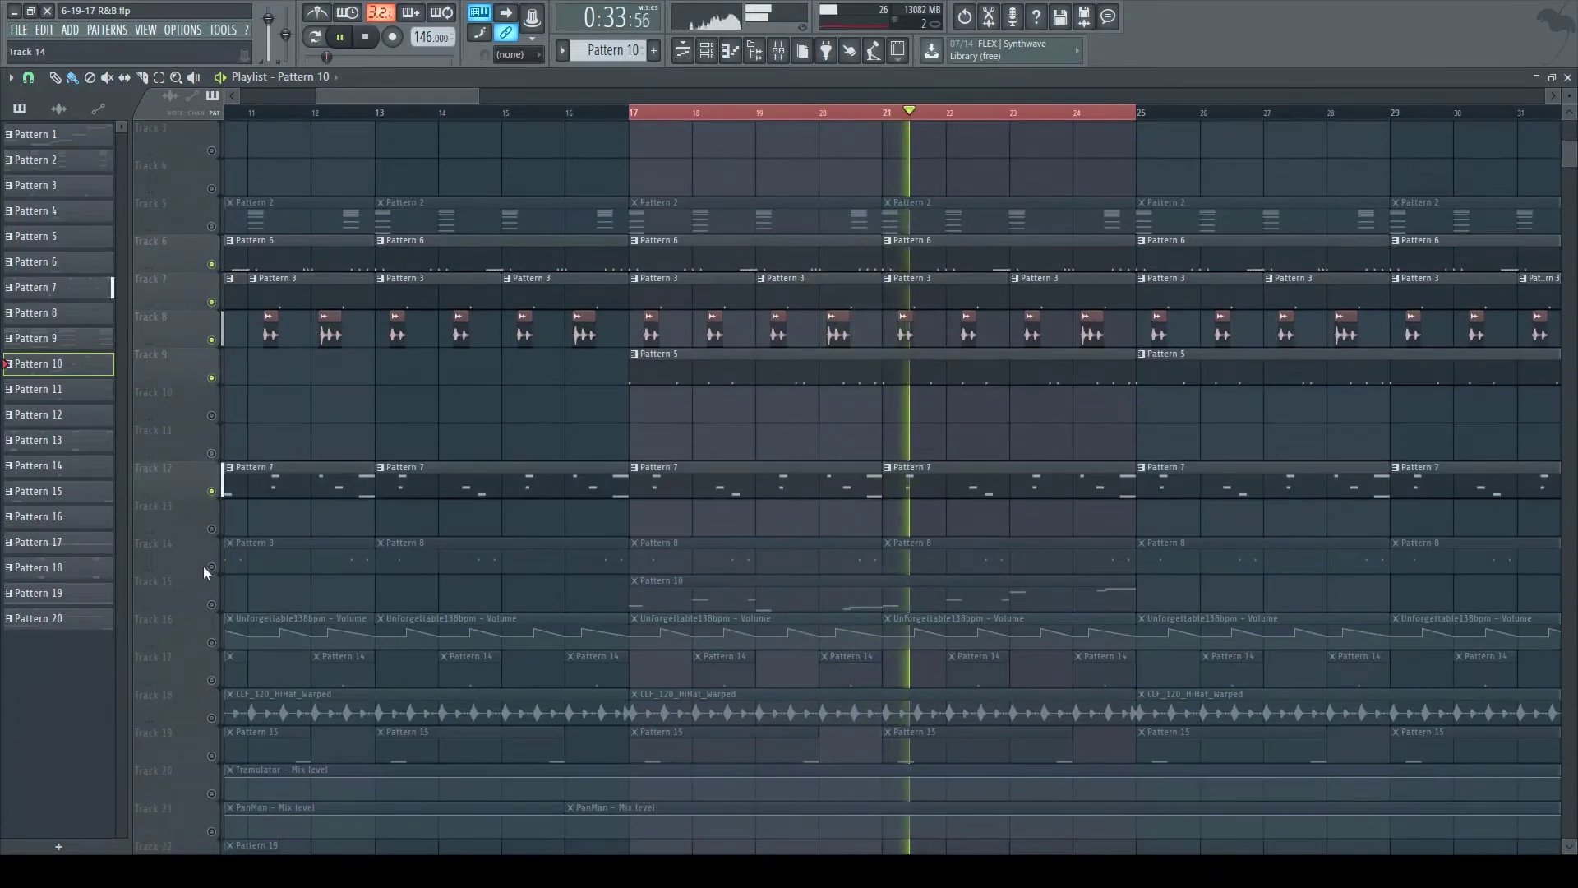
left_click(212, 567)
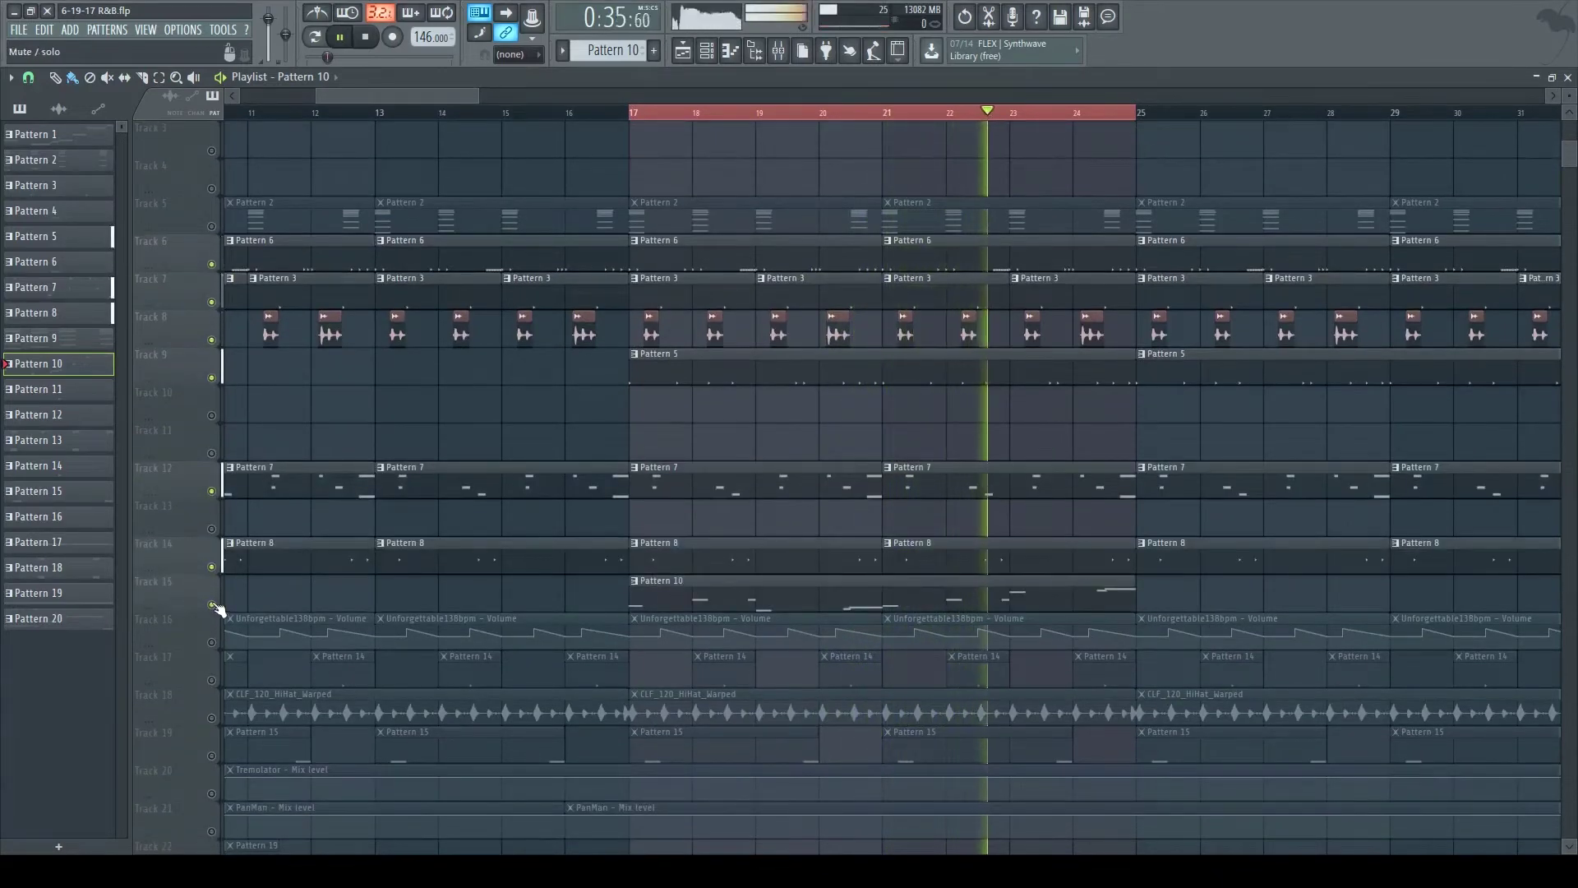
Step: Unmute Track 17 with Pattern 14, Track 18 with the CLF_120_HiHat_Warped clip and Track 19 with Pattern 15
scroll(272, 603, "down", 3)
left_click(212, 606)
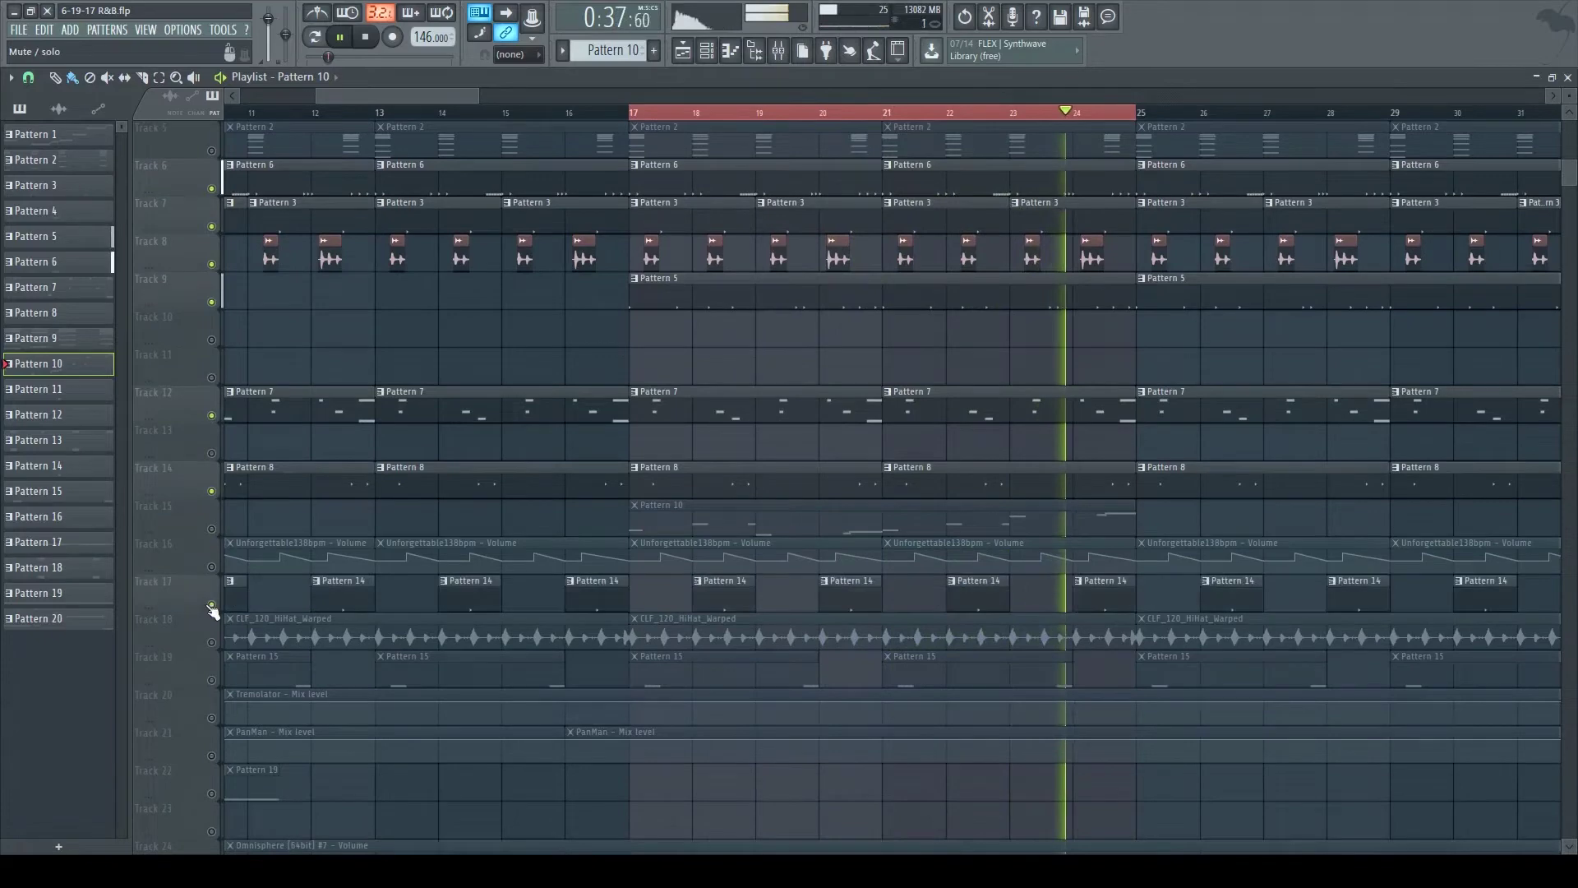
left_click(212, 642)
left_click(212, 680)
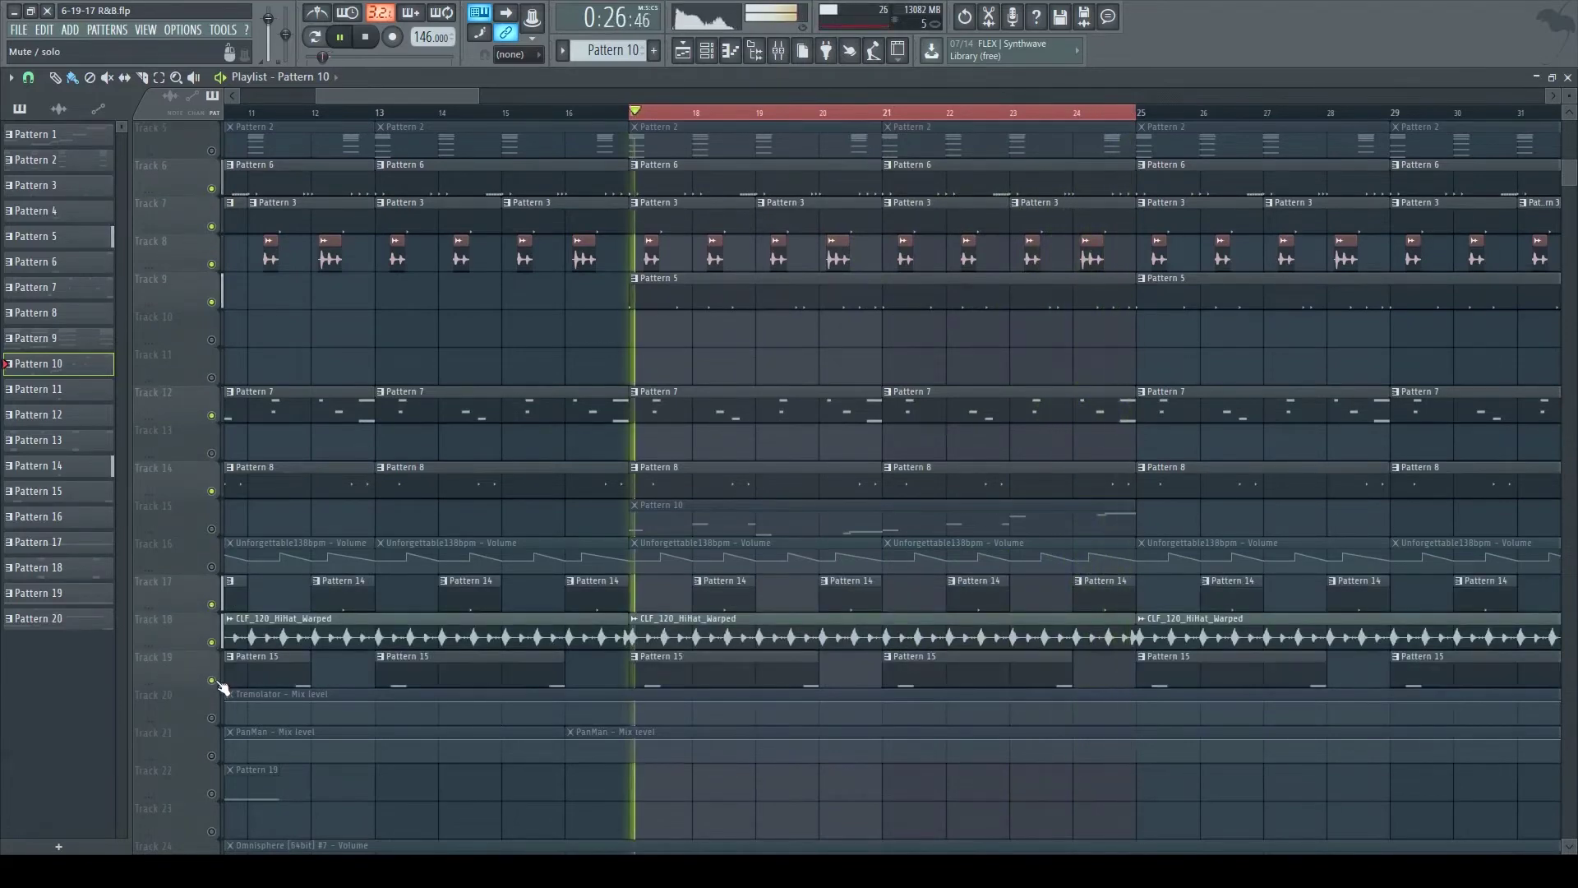
scroll(822, 651, "up", 4)
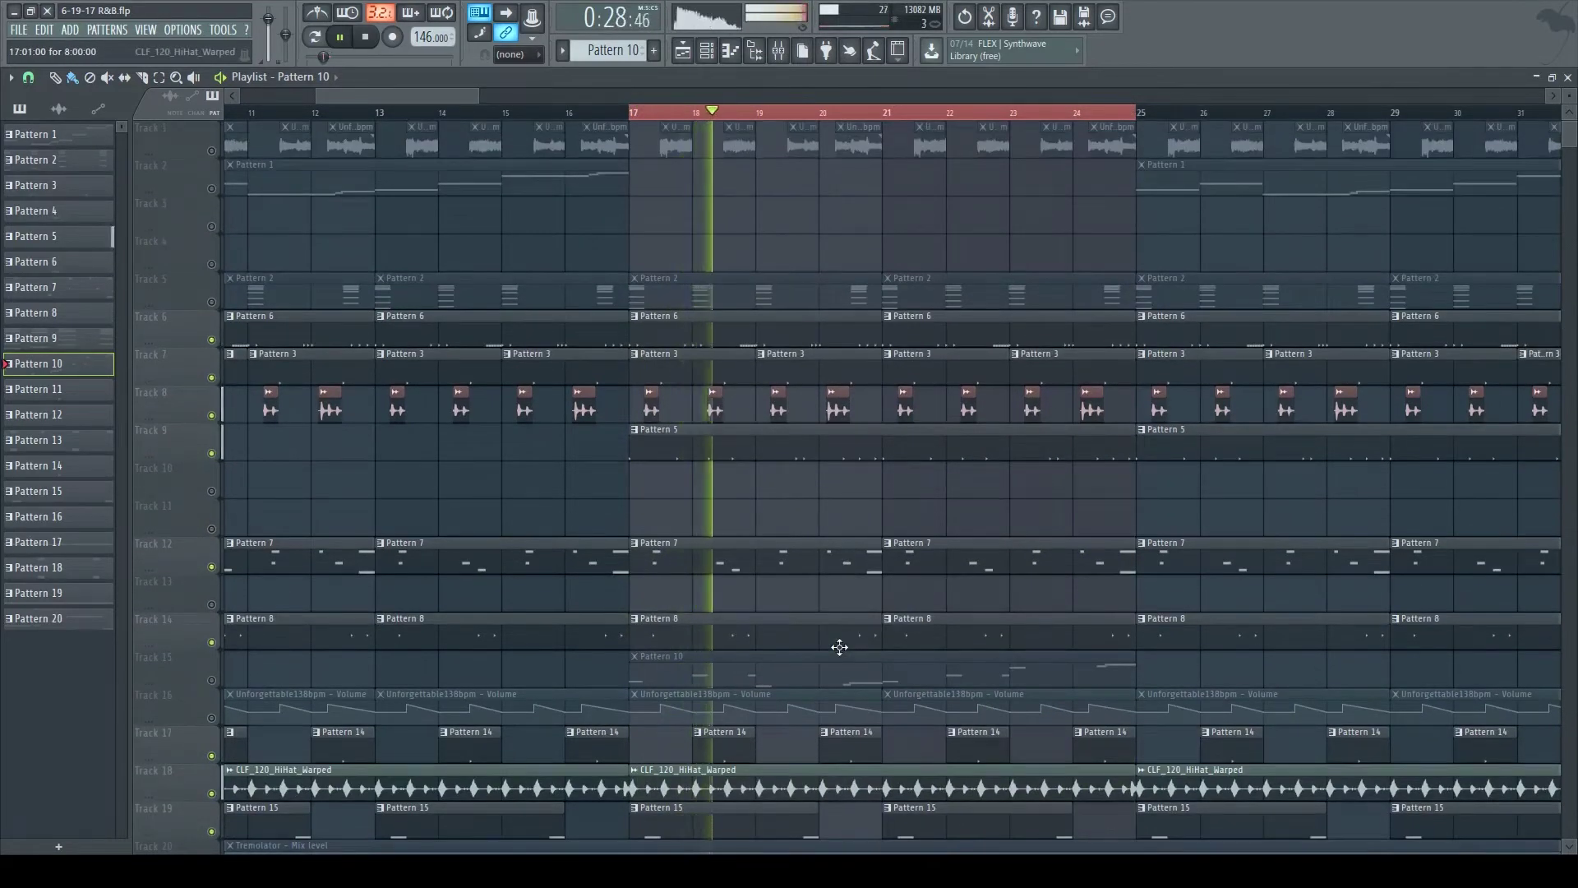
Step: Show the mixer and check the effect slots of the Snare Fill and Open Hat tracks
key("F9")
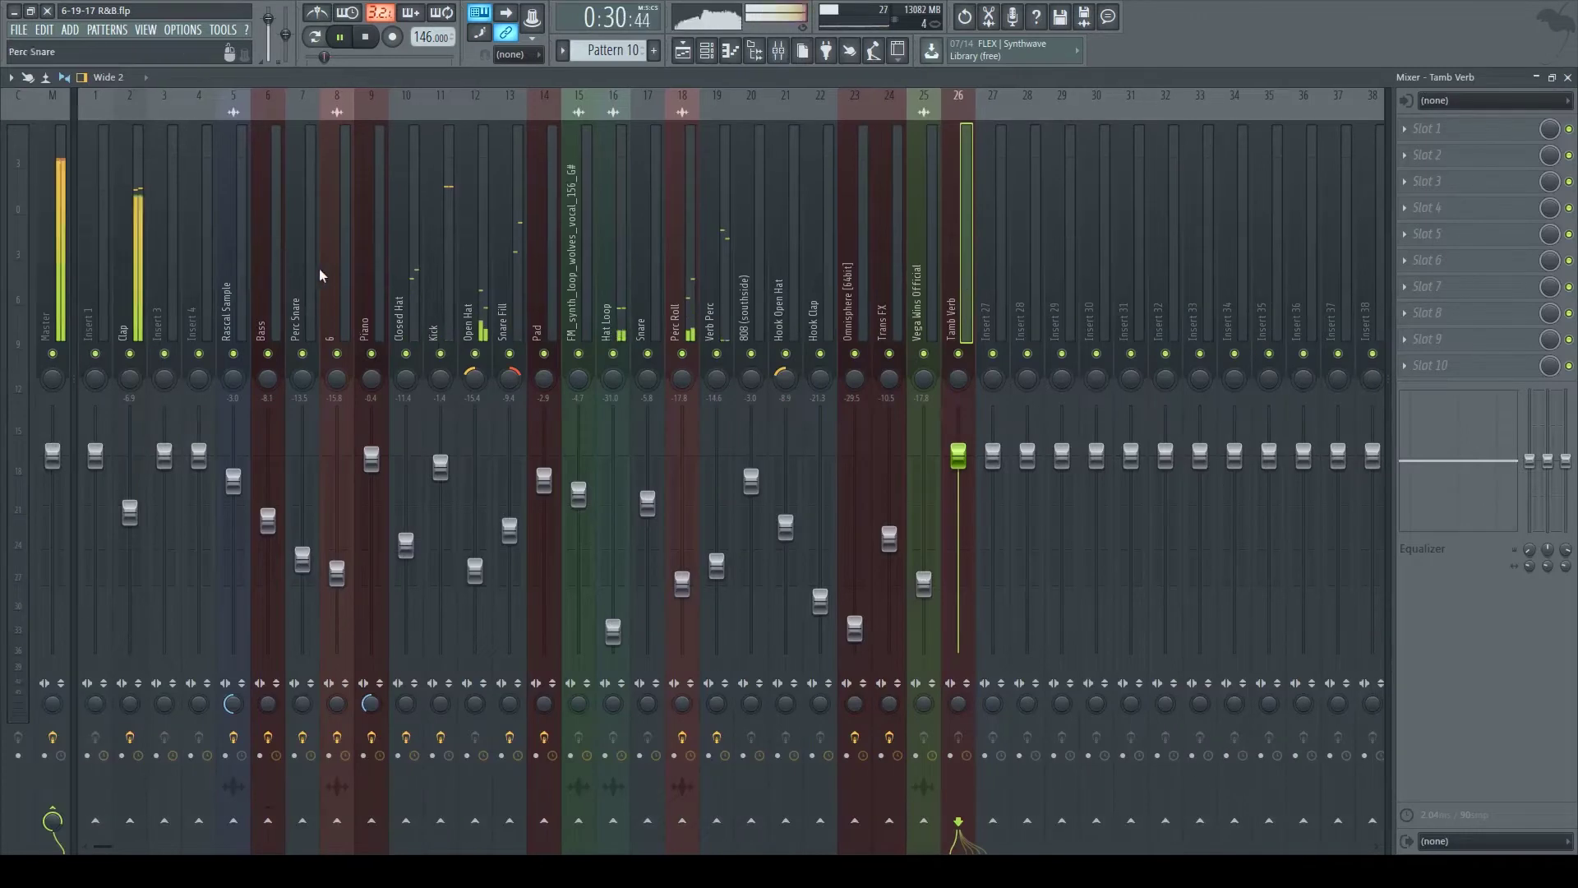
left_click(526, 321)
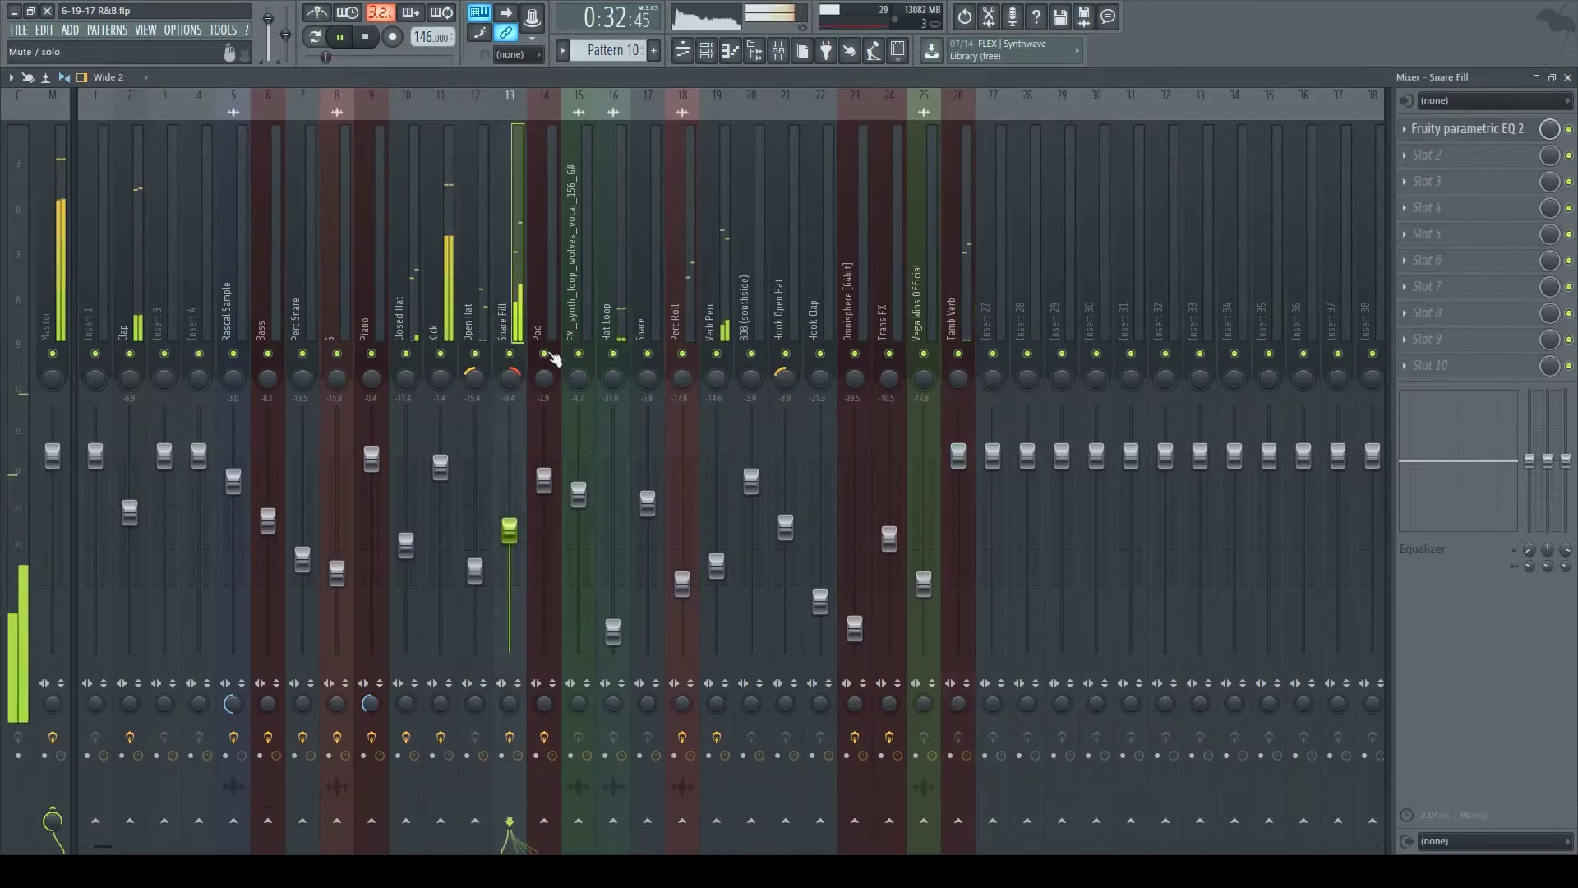
left_click(484, 330)
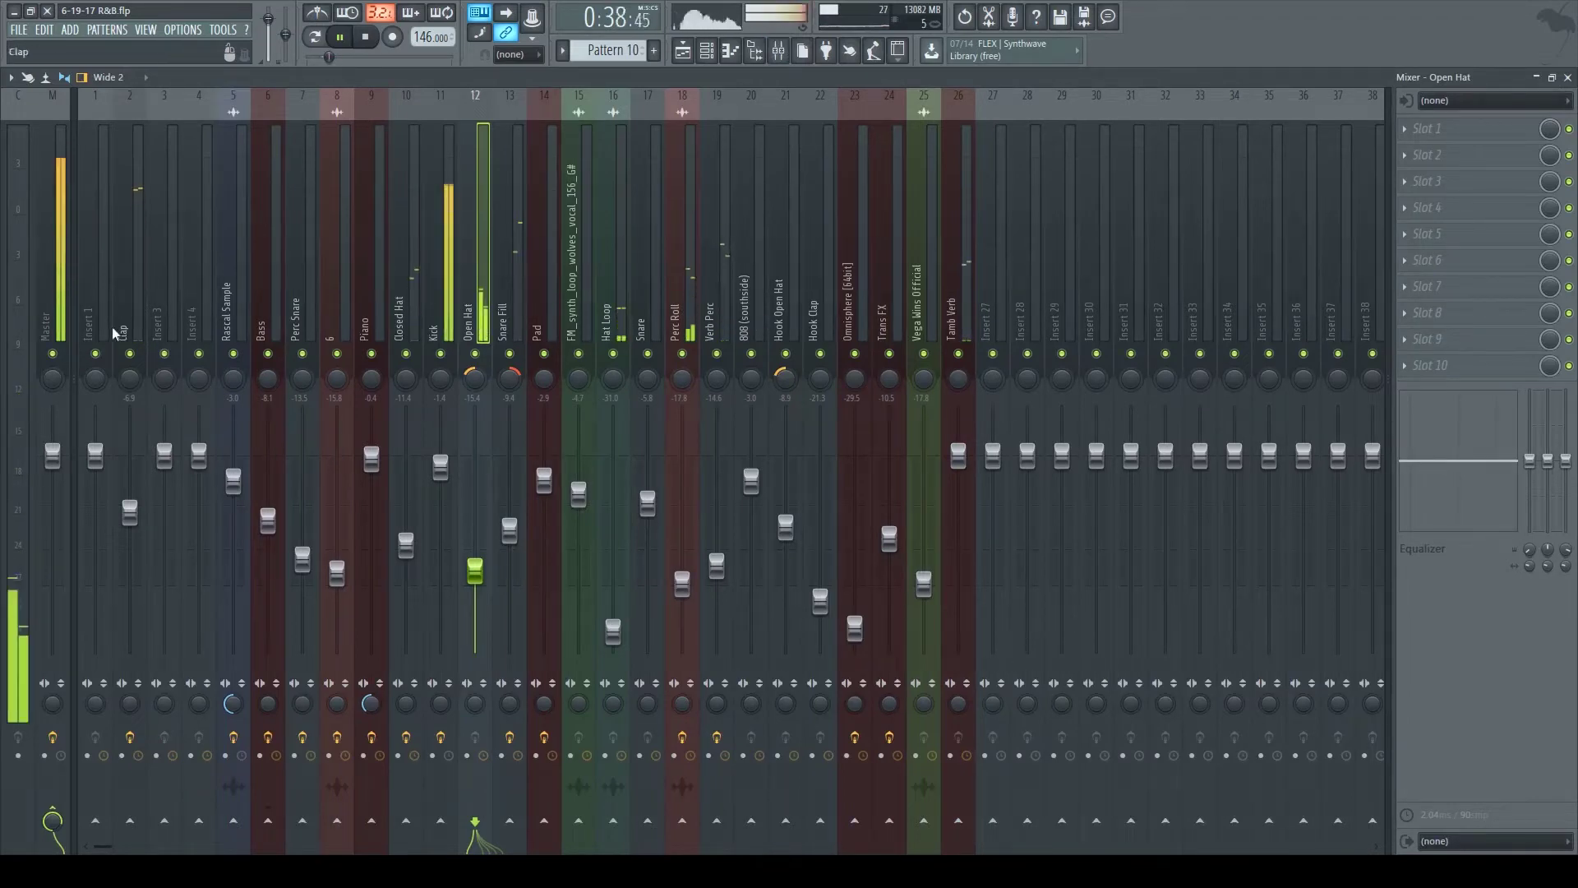
Step: Inspect the Fruity parametric EQ 2 curve on the Kick mixer track and close the plugin
left_click(431, 327)
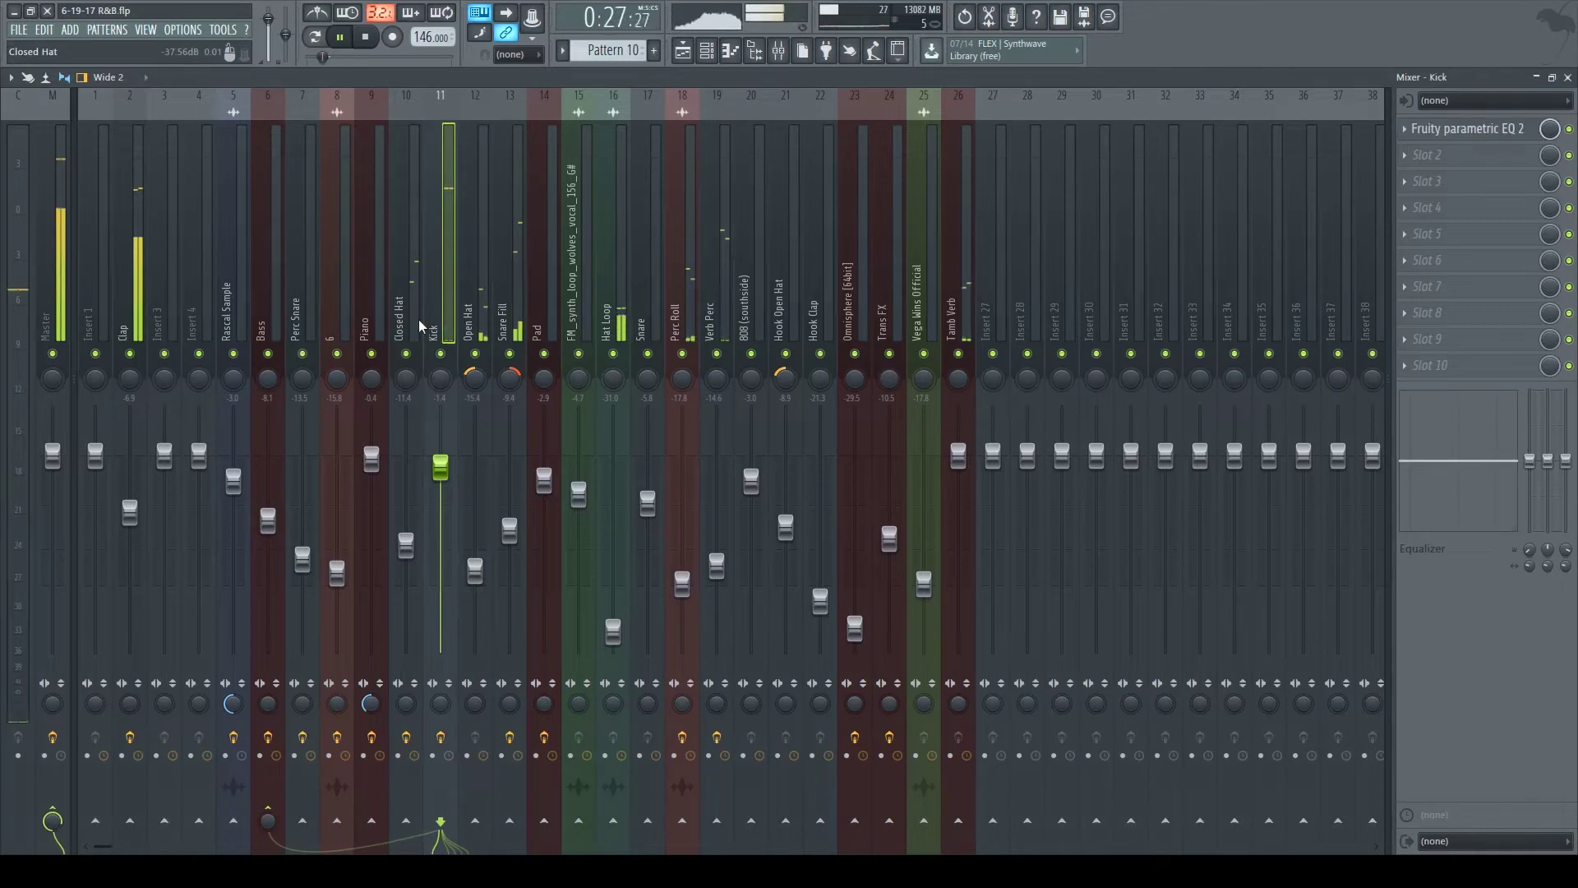
left_click(1497, 133)
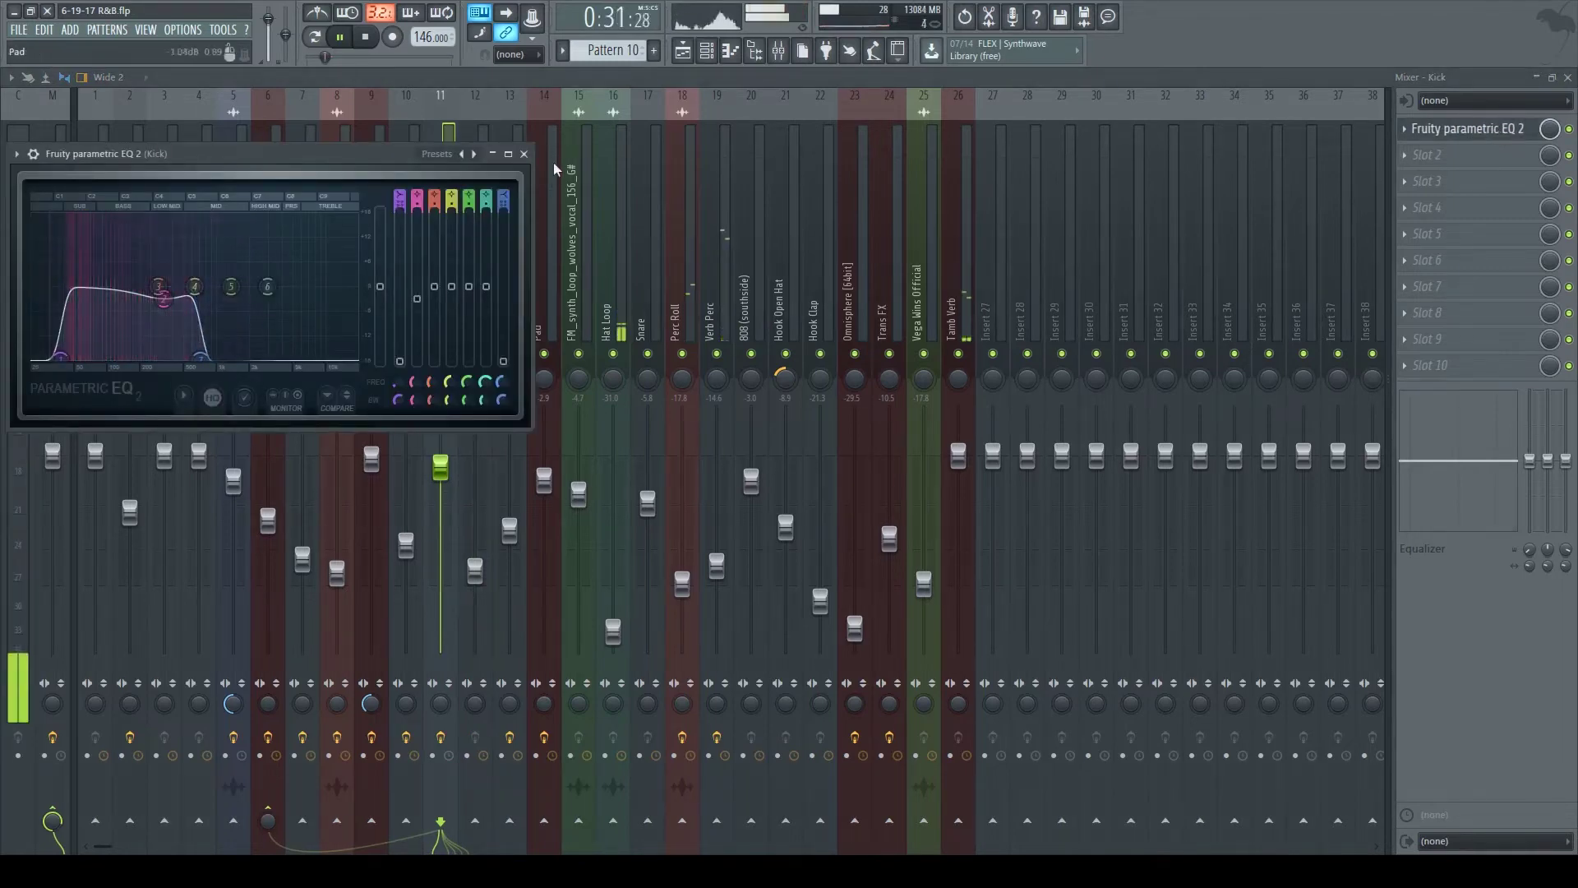
left_click(524, 154)
Step: Inspect the Fruity parametric EQ 2 and PanMan effects on the Closed Hat mixer track, closing each plugin
left_click(417, 306)
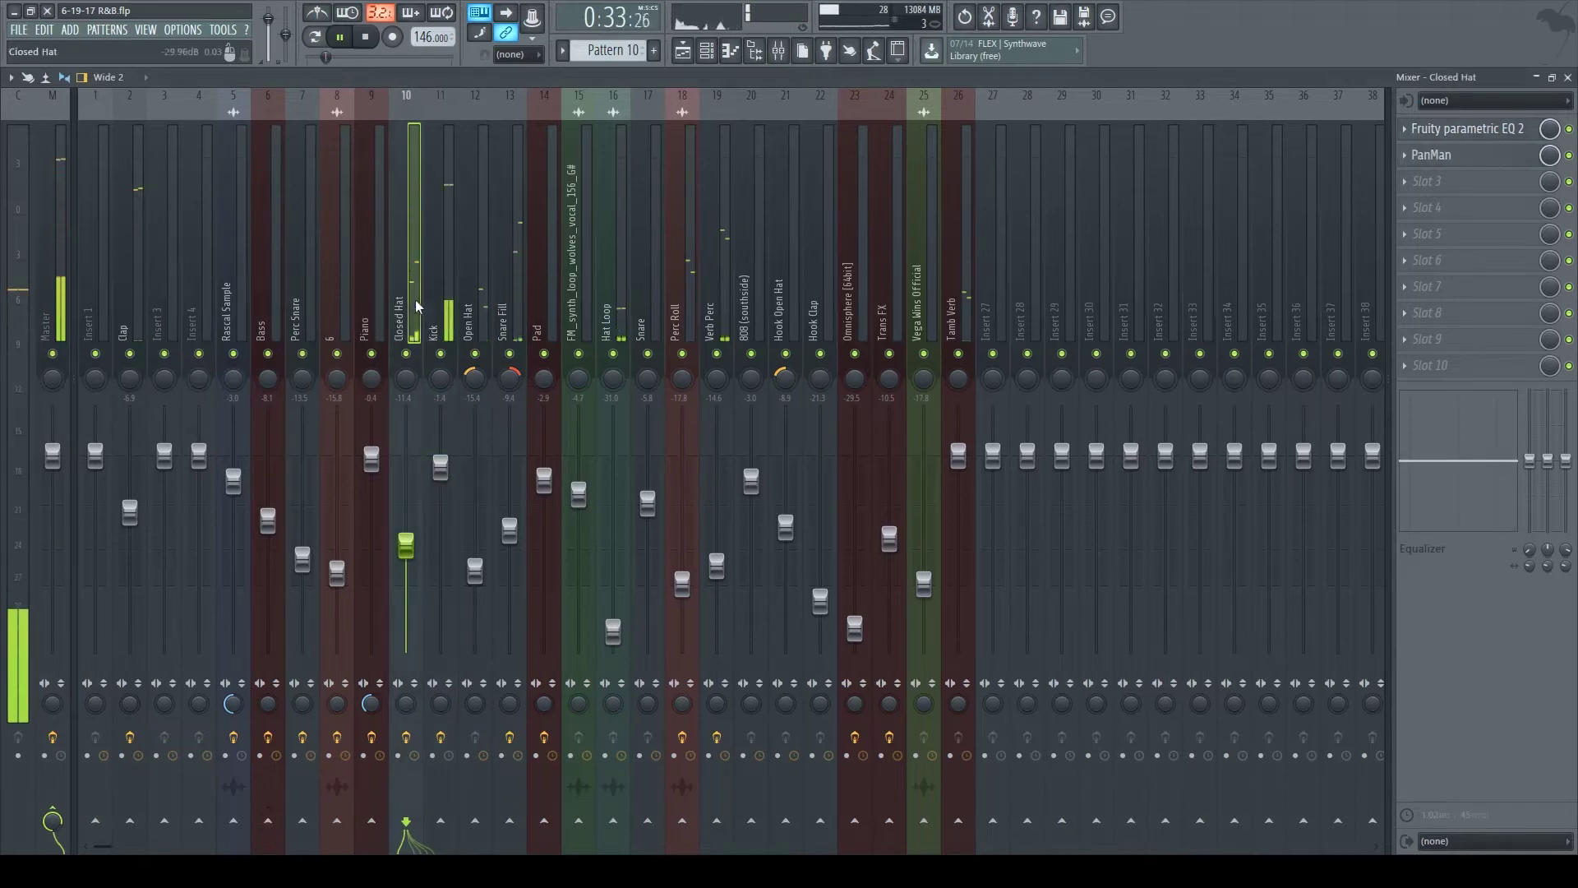
left_click(1471, 132)
left_click(1471, 132)
left_click(1470, 163)
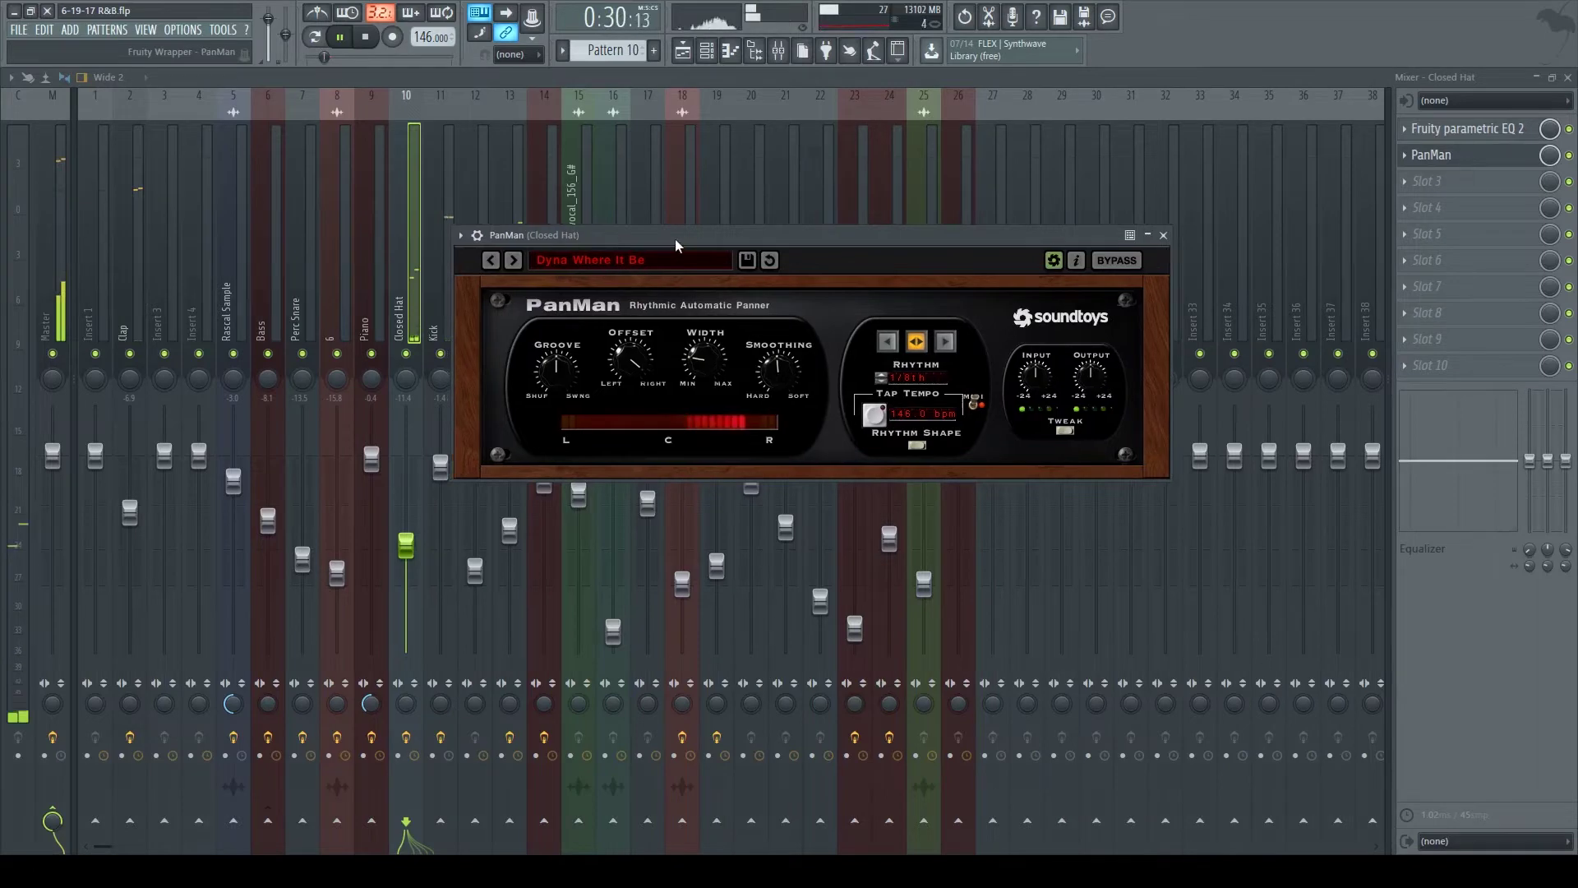
left_click_drag(680, 247, 725, 274)
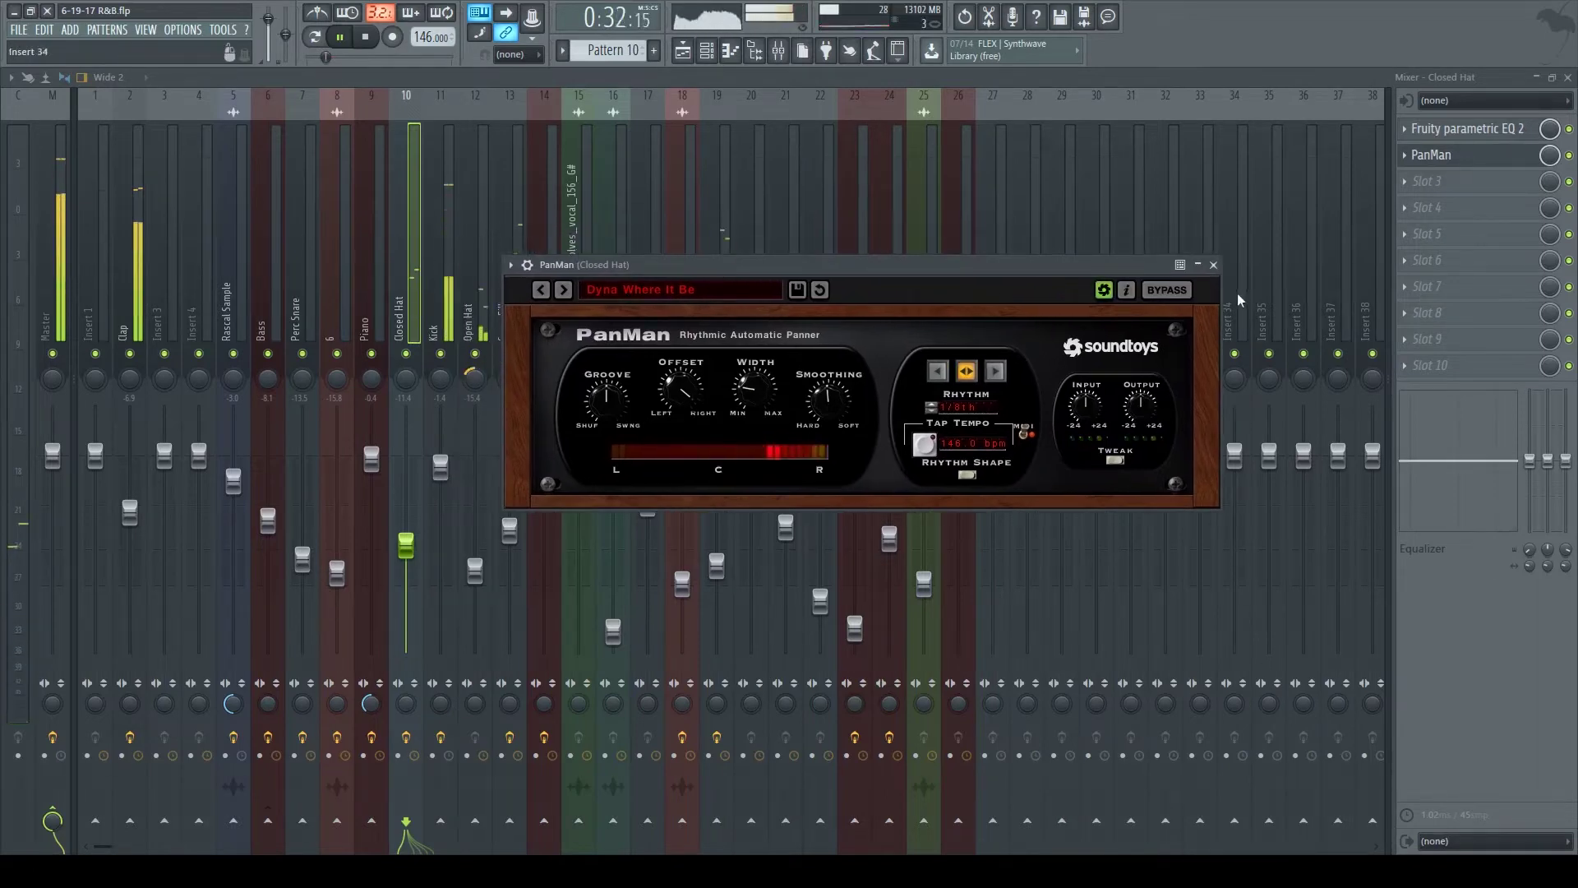
left_click(1214, 266)
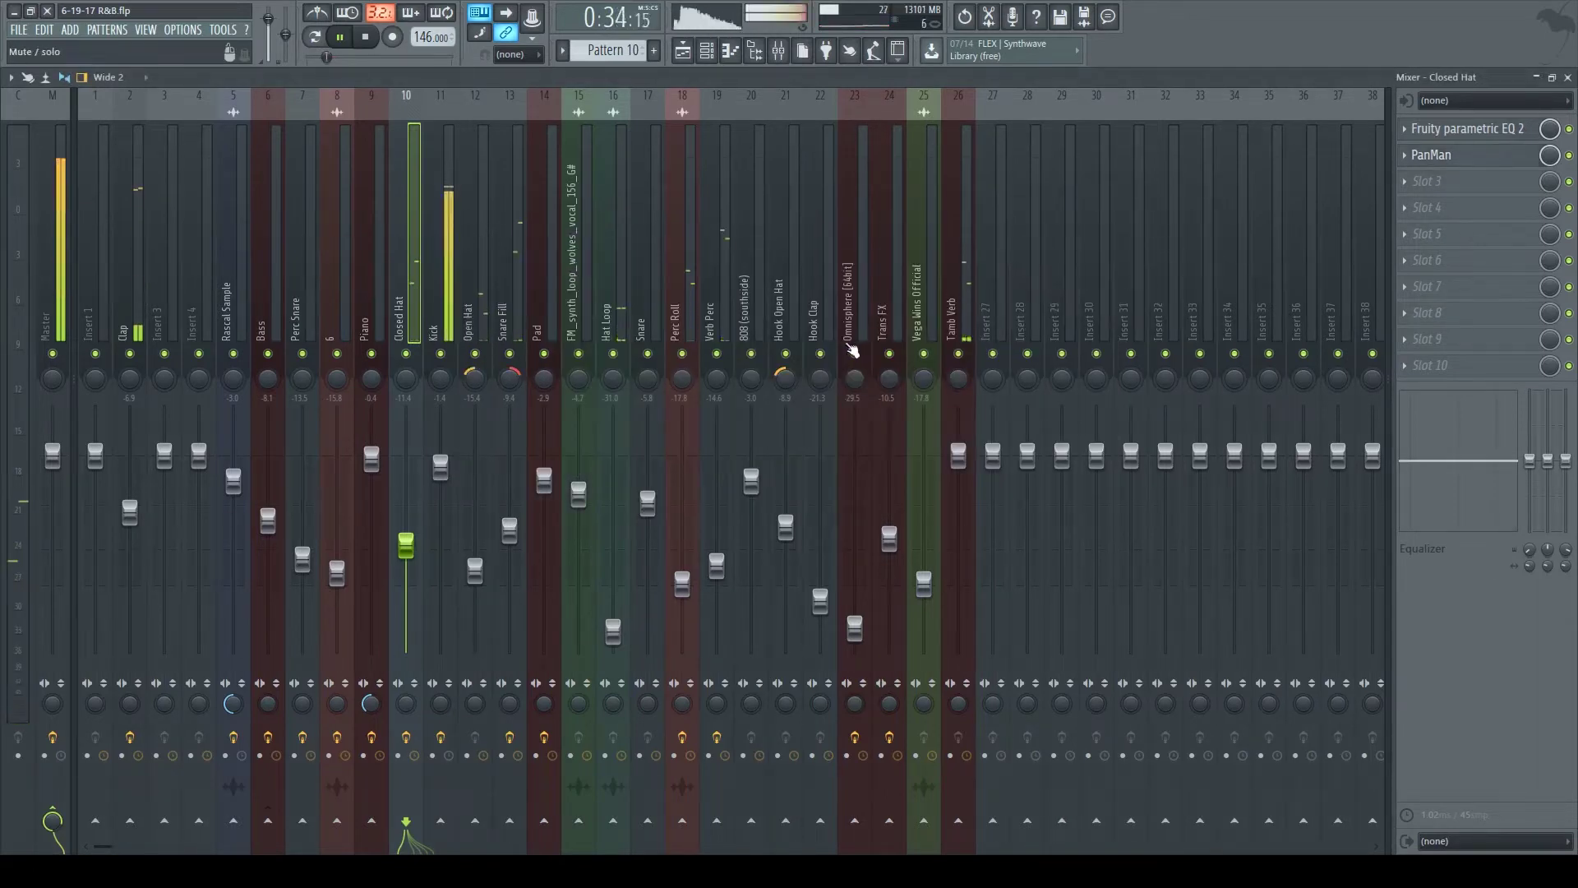
Step: Check the effect slots of the Verb Perc and Tamb Verb mixer tracks
left_click(725, 328)
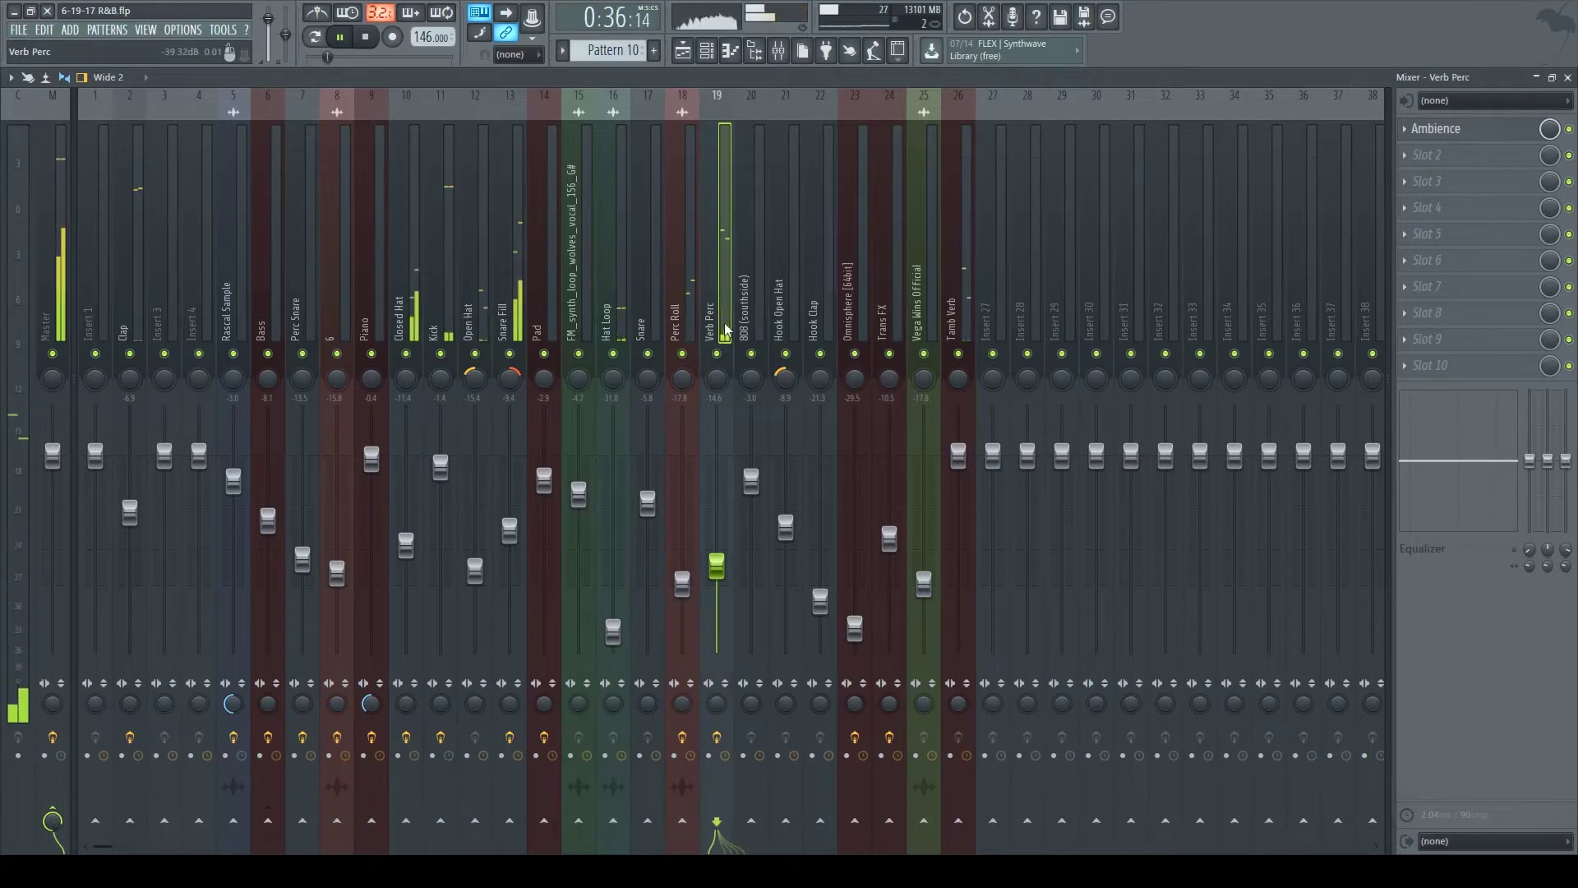
left_click(962, 315)
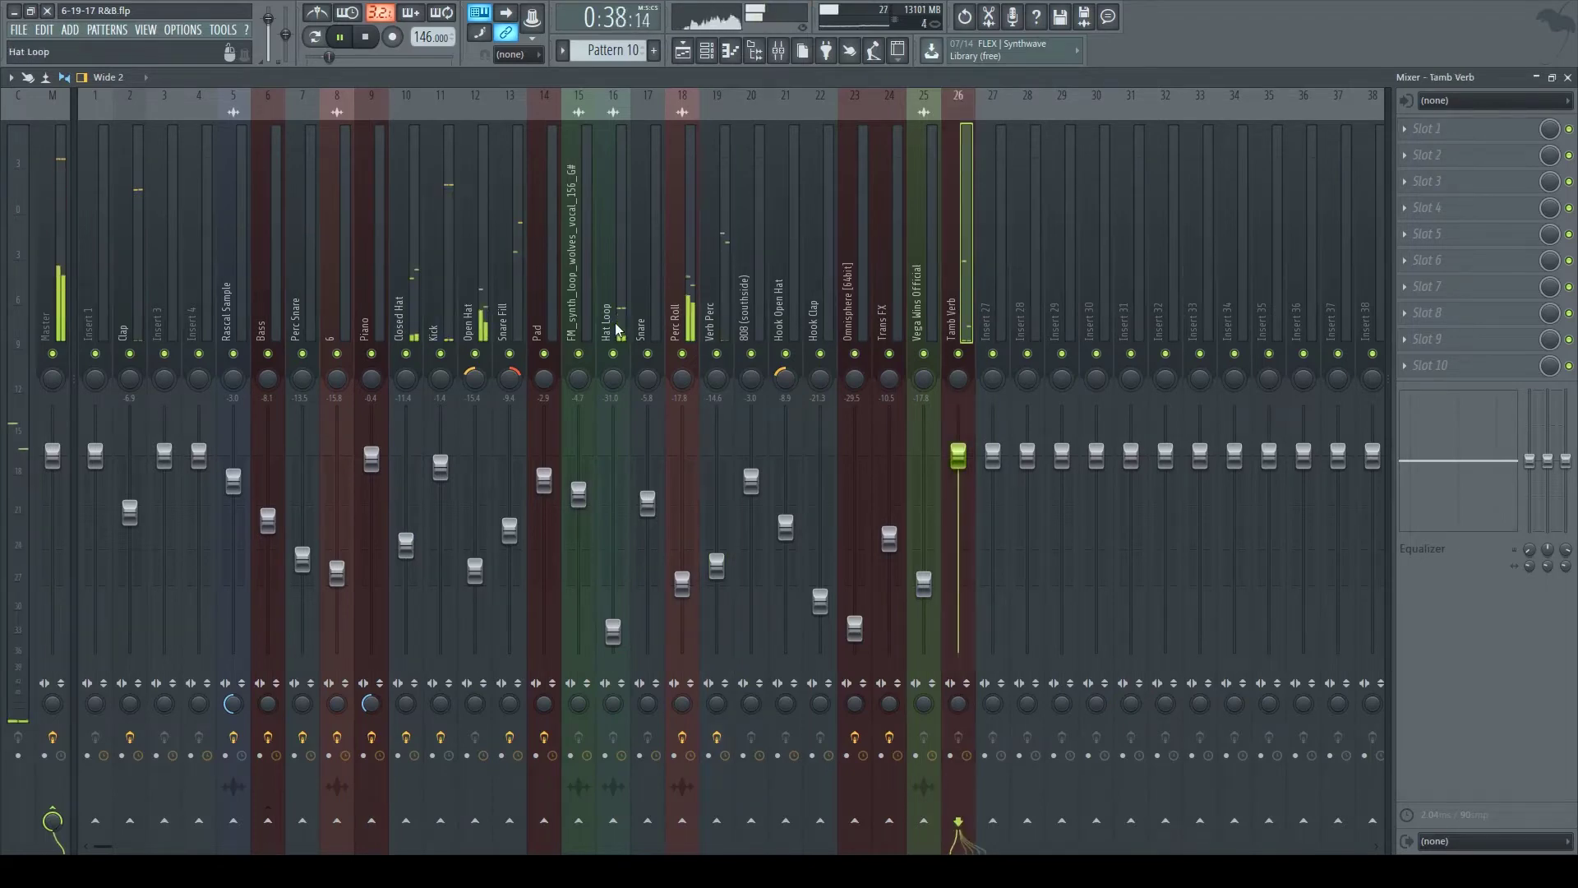